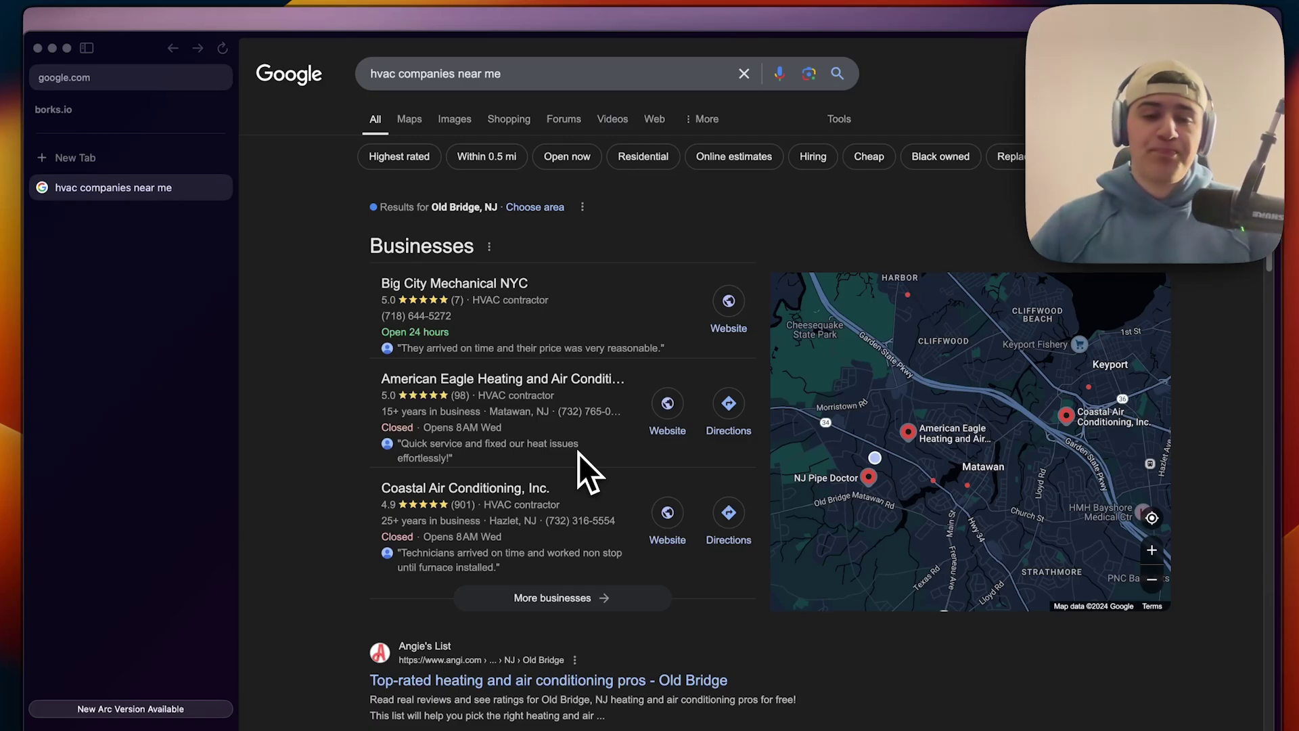
# Search Google for 'roofing companies near me' and show the full list of local businesses
pyautogui.tripleClick(475, 76)
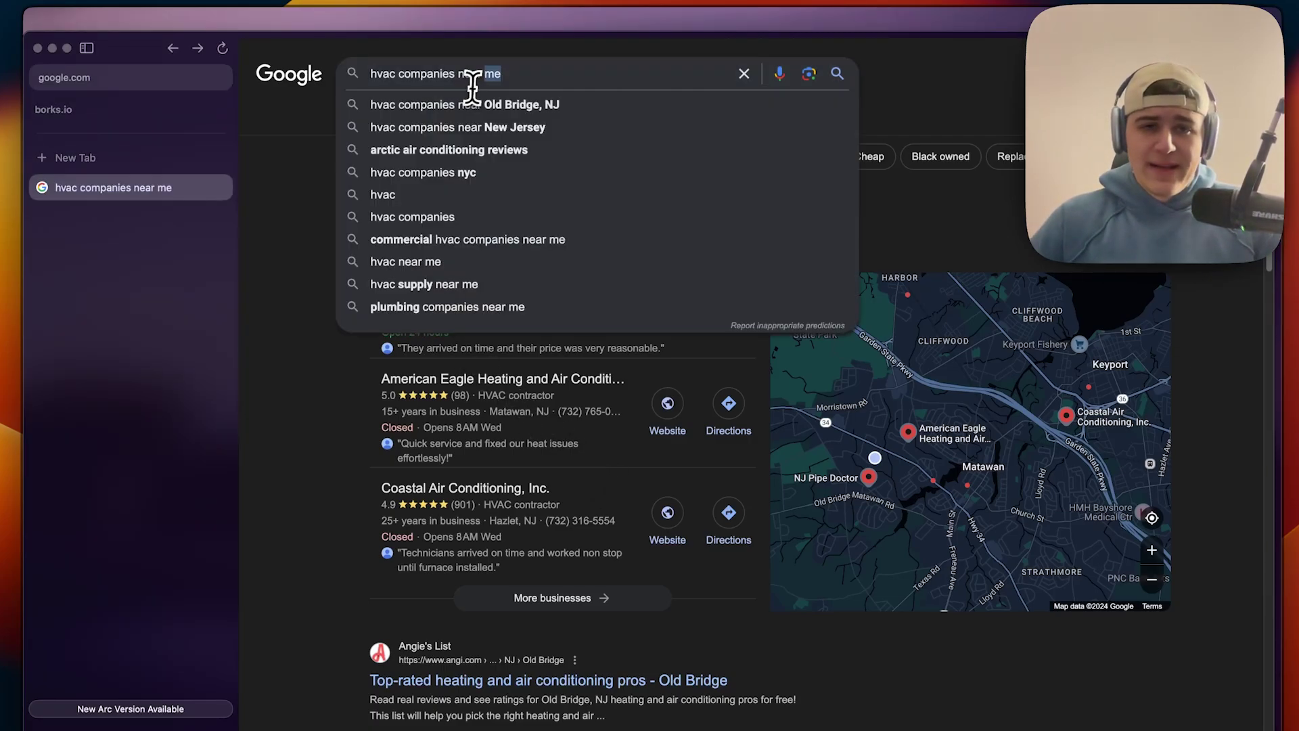
pyautogui.write('r')
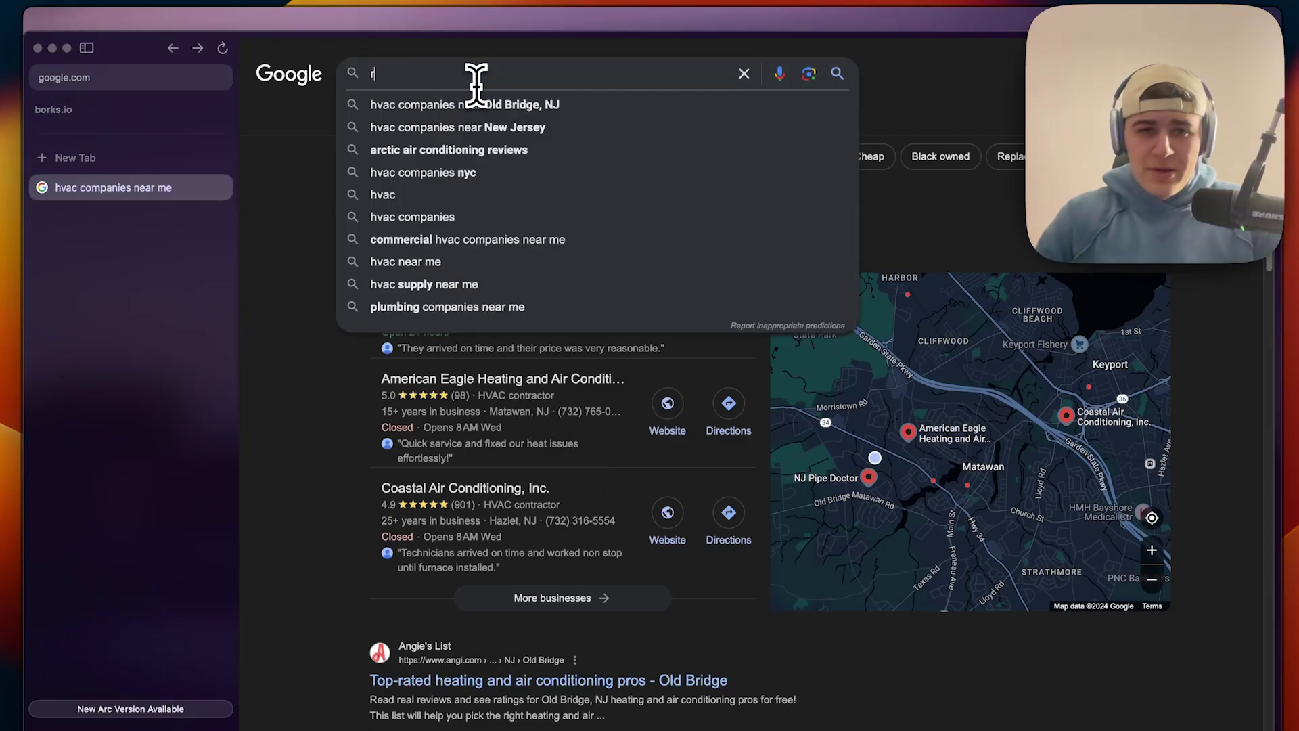
pyautogui.write('oofing com')
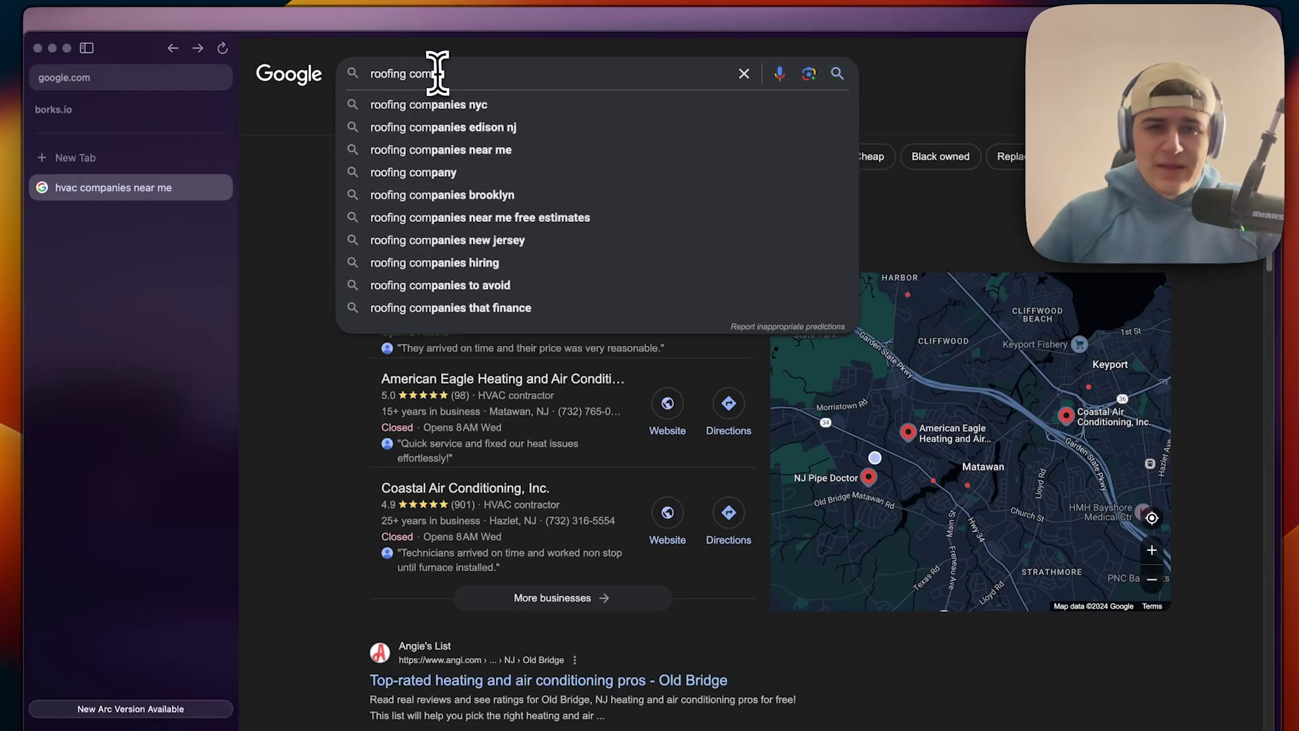
pyautogui.click(502, 149)
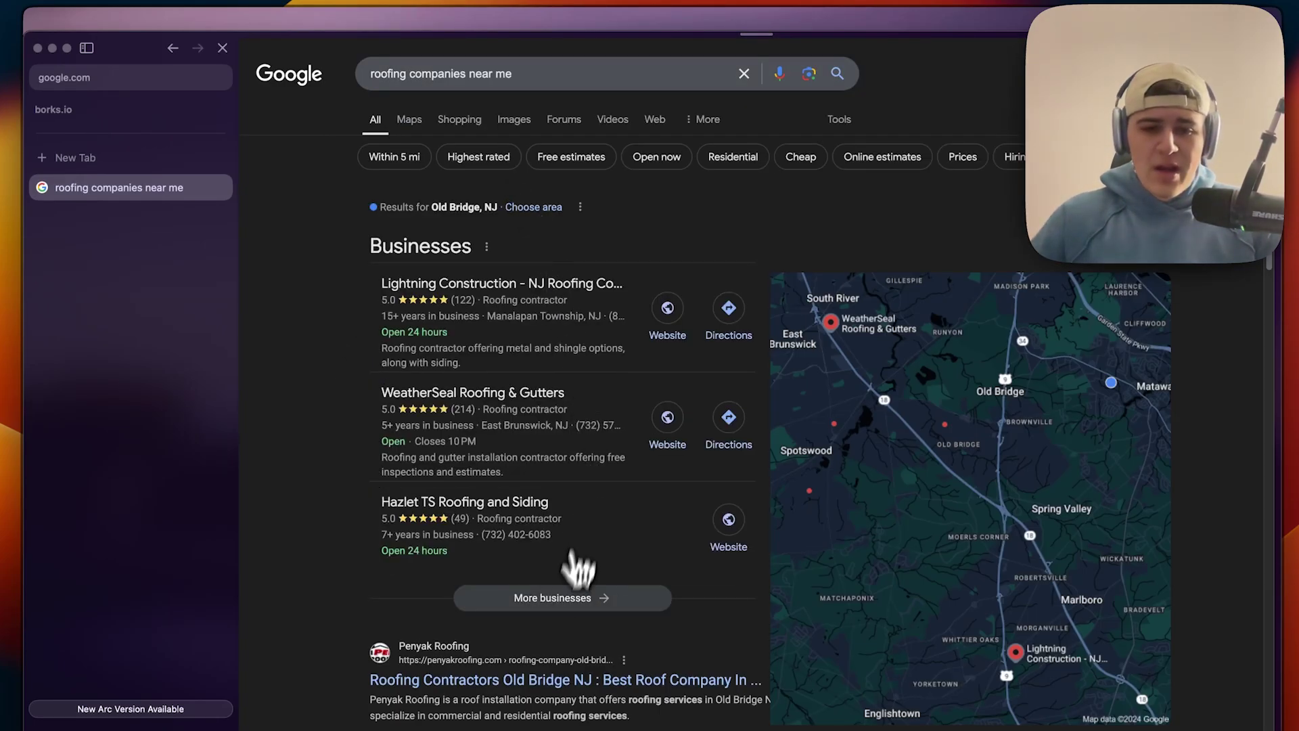
pyautogui.click(565, 596)
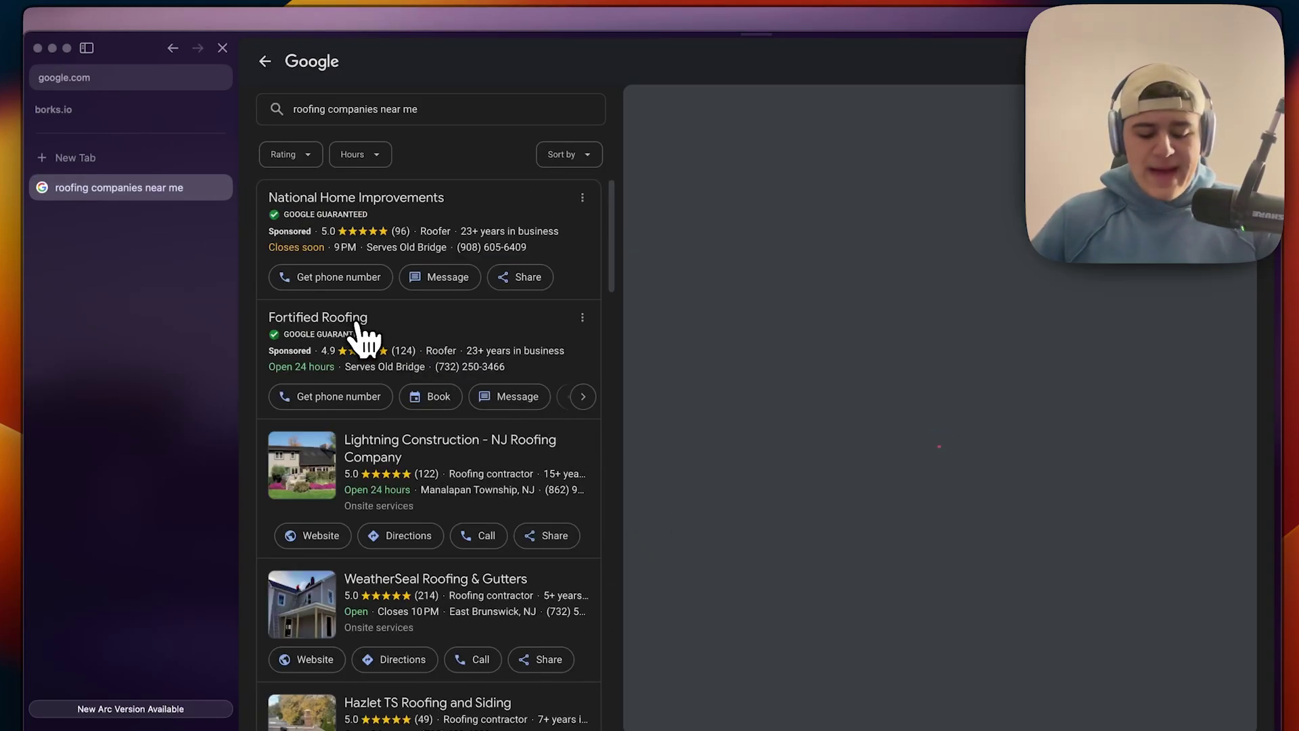
# Look up the Instant Data Scraper store page in a new tab, then close it
pyautogui.press('super+t')
pyautogui.write('instant data scraoer')
pyautogui.press('Return')
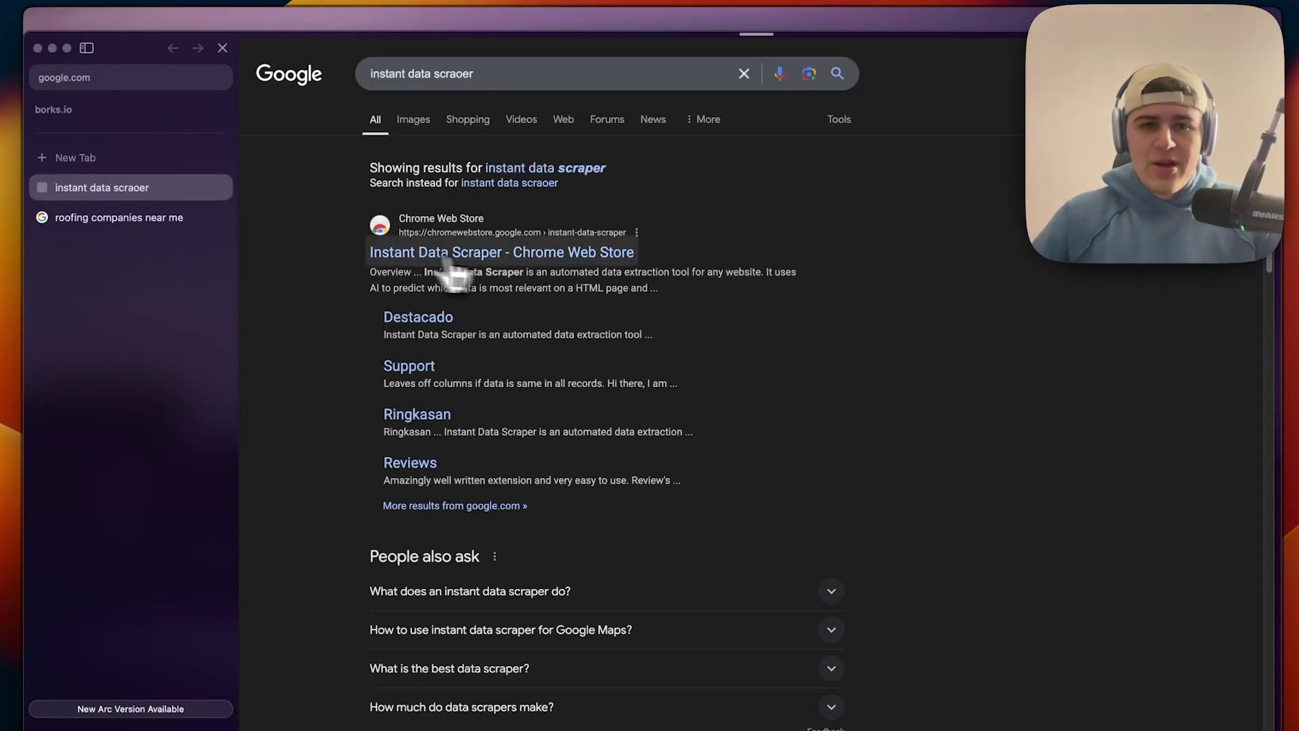
pyautogui.click(549, 250)
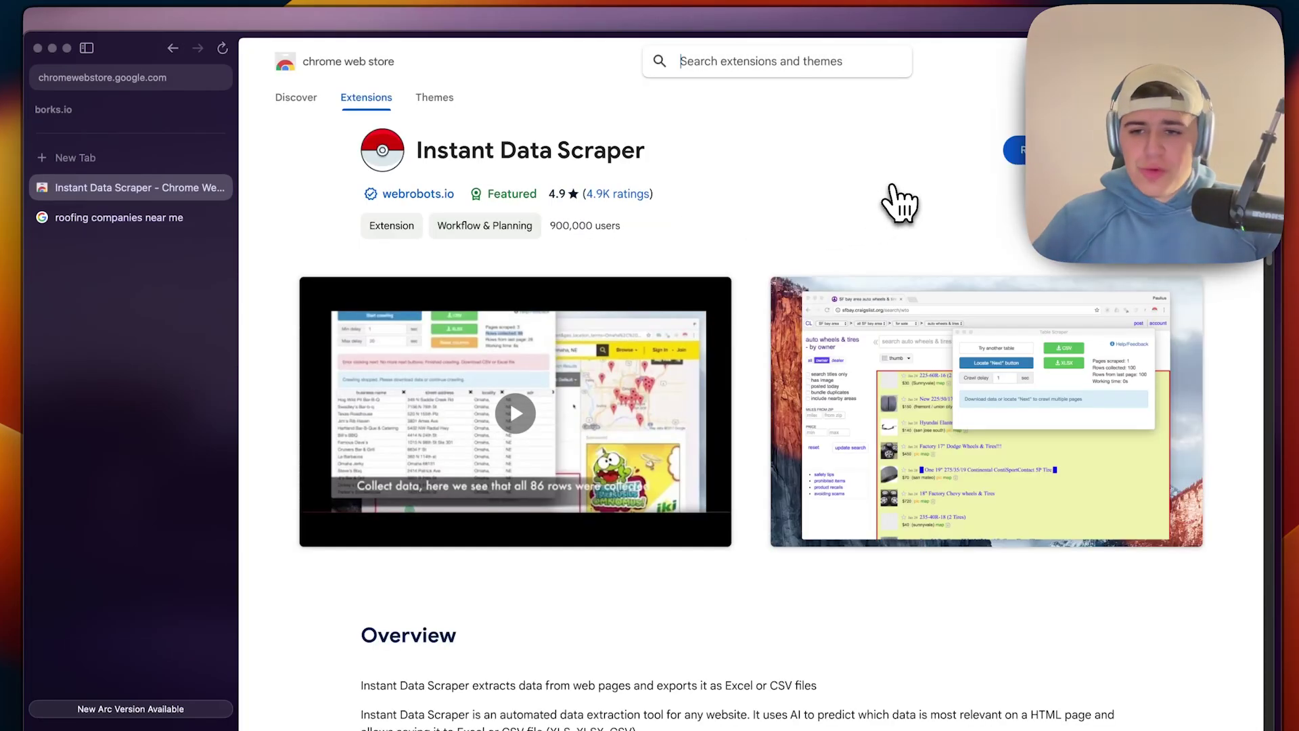
pyautogui.hotkey('ctrl', 'w')
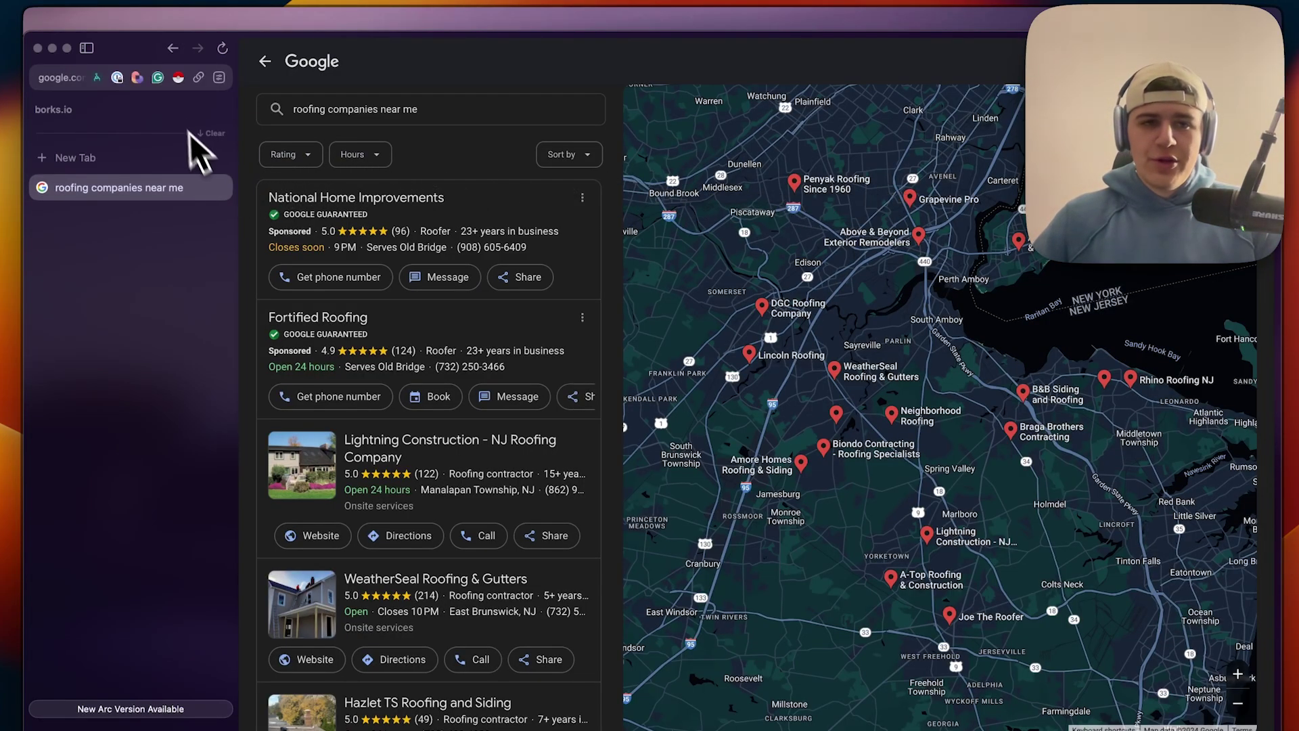
# Run Instant Data Scraper on the roofing results, mark Google's Next link, and start crawling
pyautogui.click(177, 77)
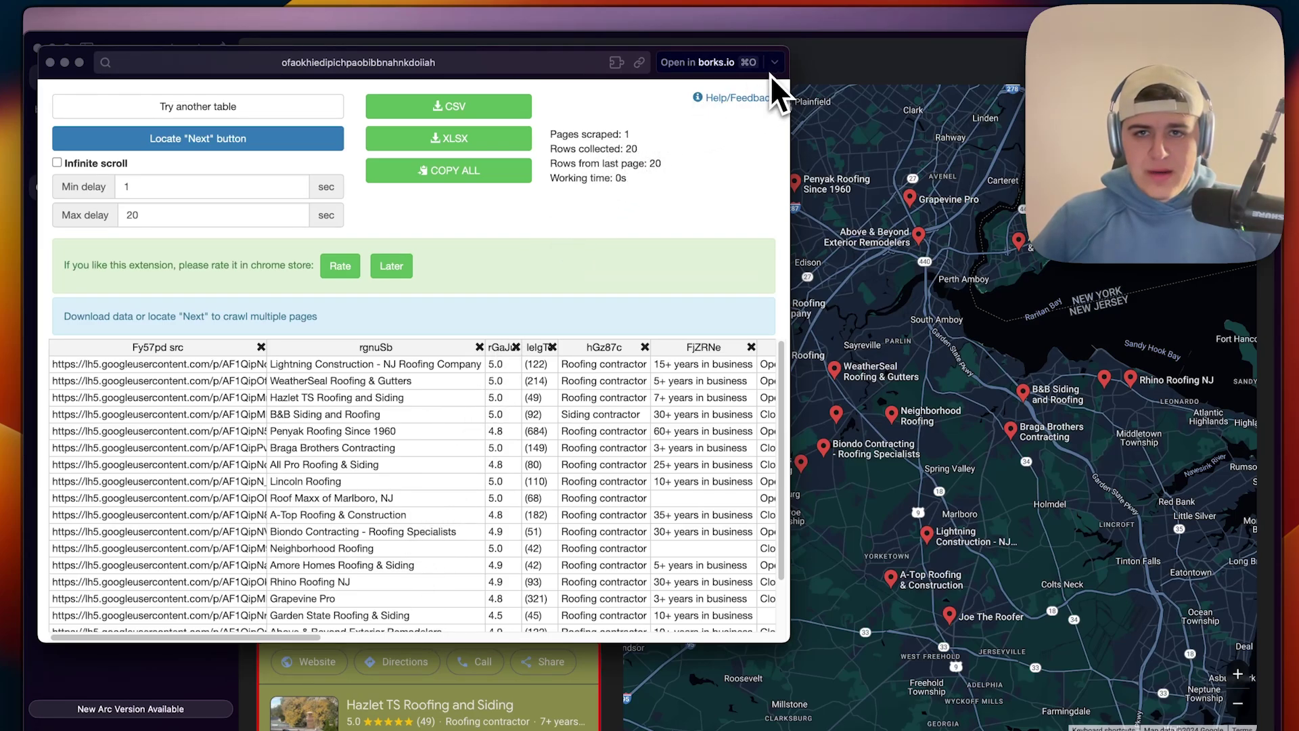
pyautogui.moveTo(771, 63); pyautogui.dragTo(1233, 69)
pyautogui.scroll(-10, 400, 436)
pyautogui.scroll(-5, 414, 416)
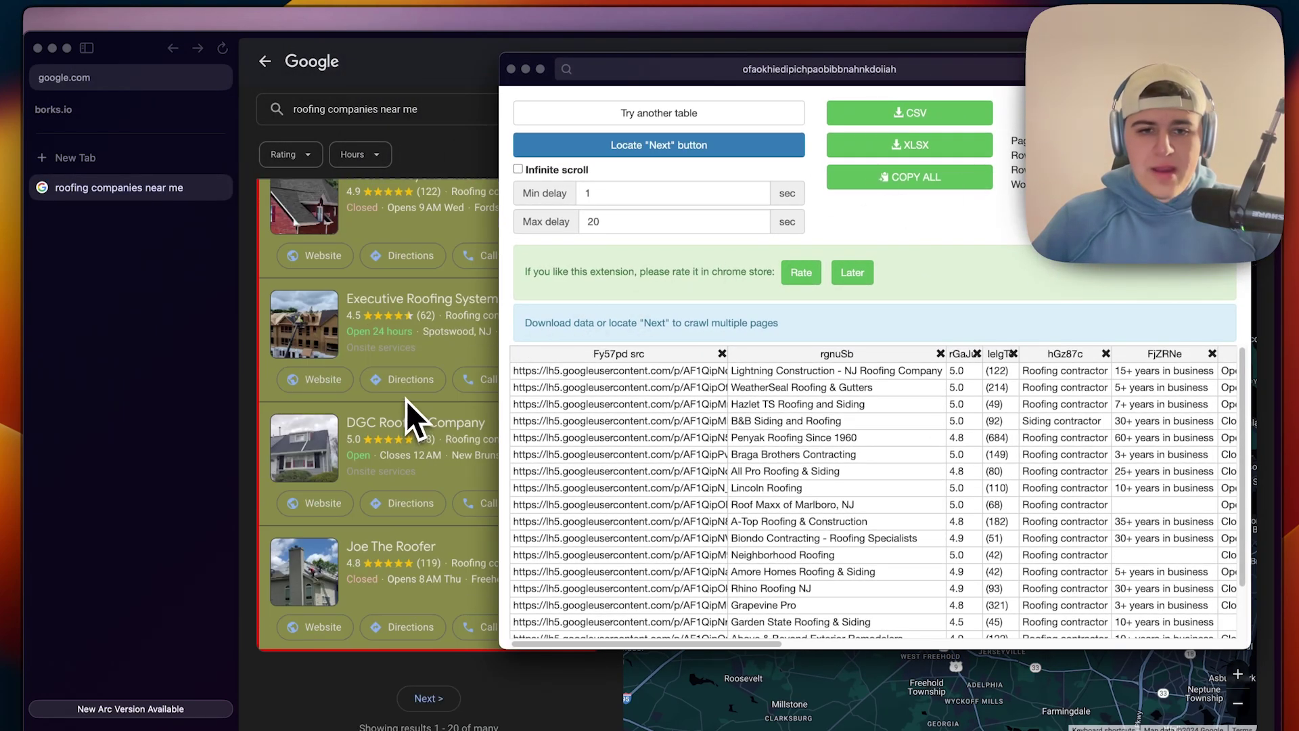
pyautogui.click(662, 149)
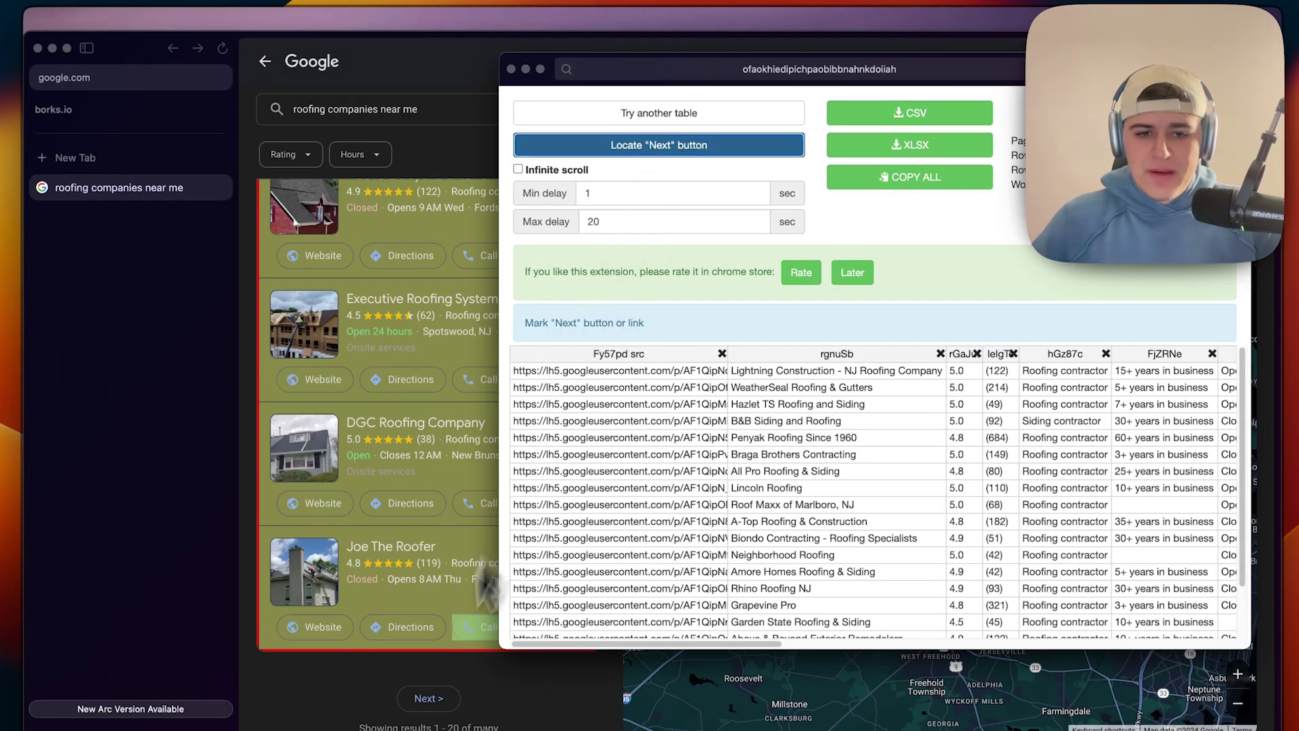
pyautogui.click(427, 701)
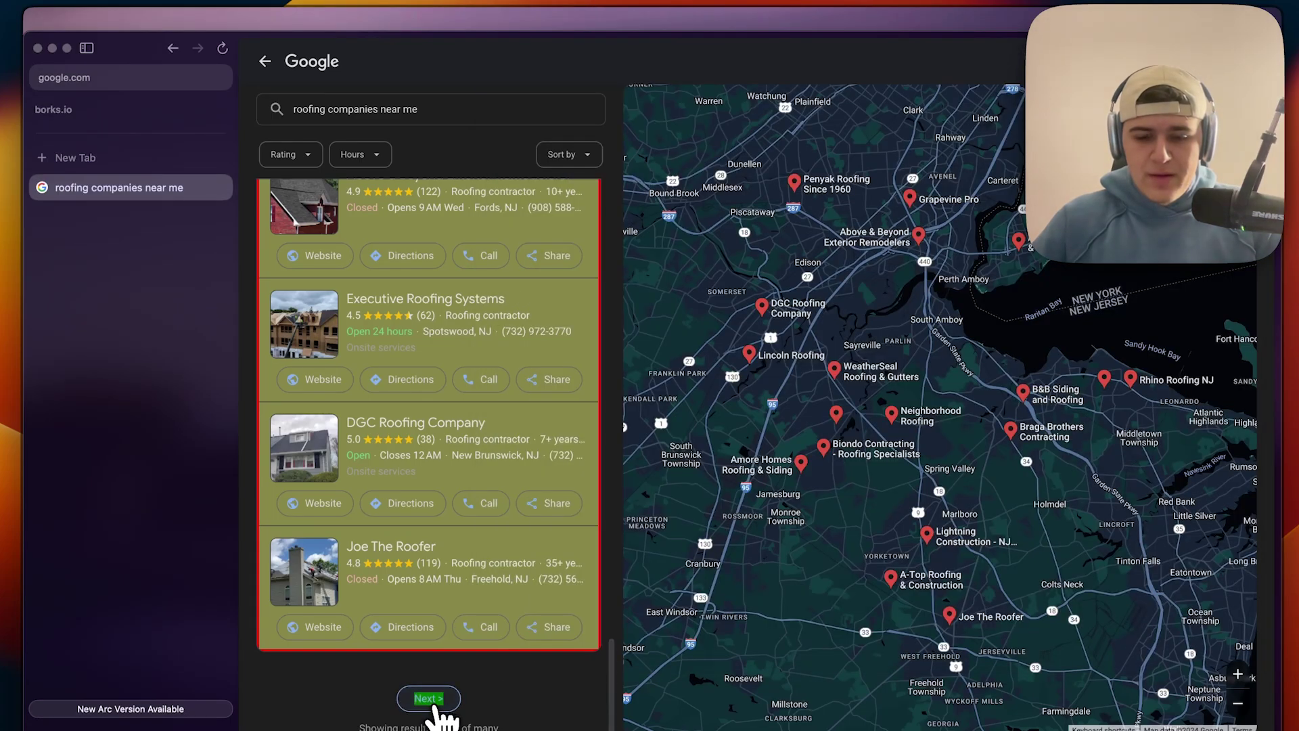
pyautogui.rightClick(747, 727)
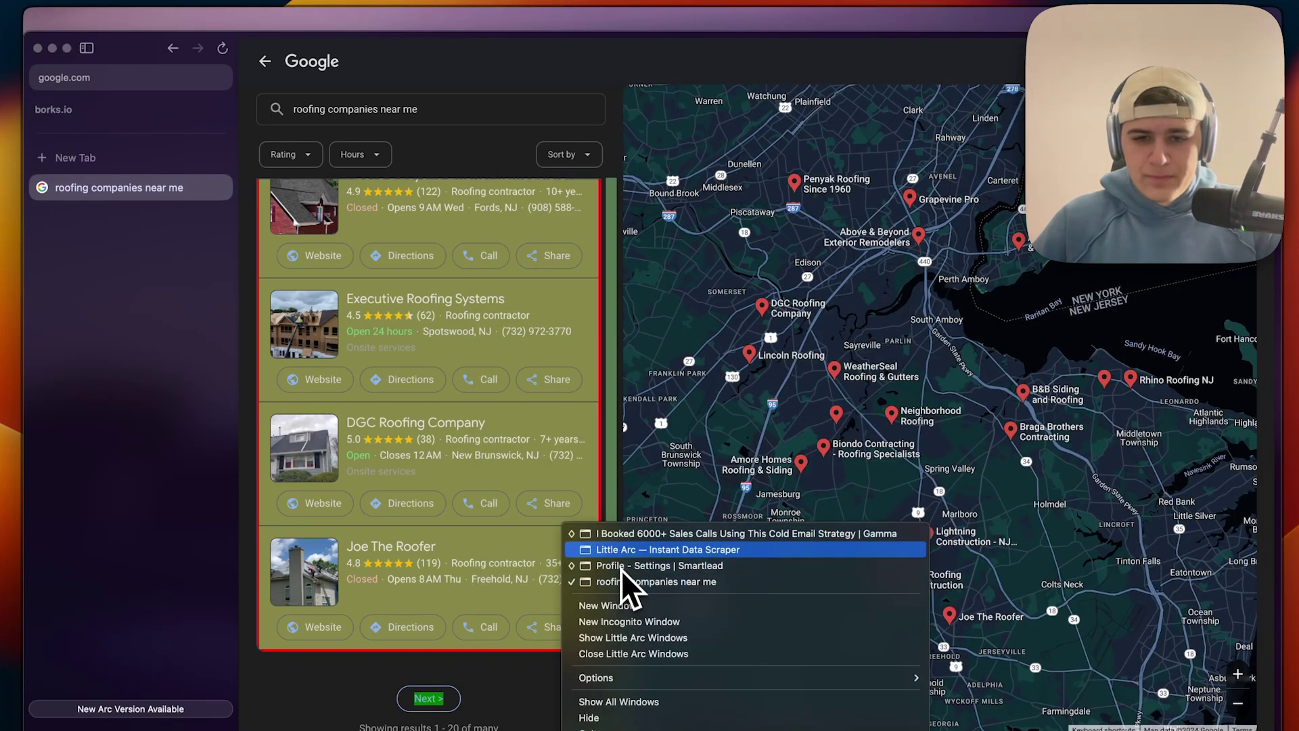
pyautogui.click(635, 549)
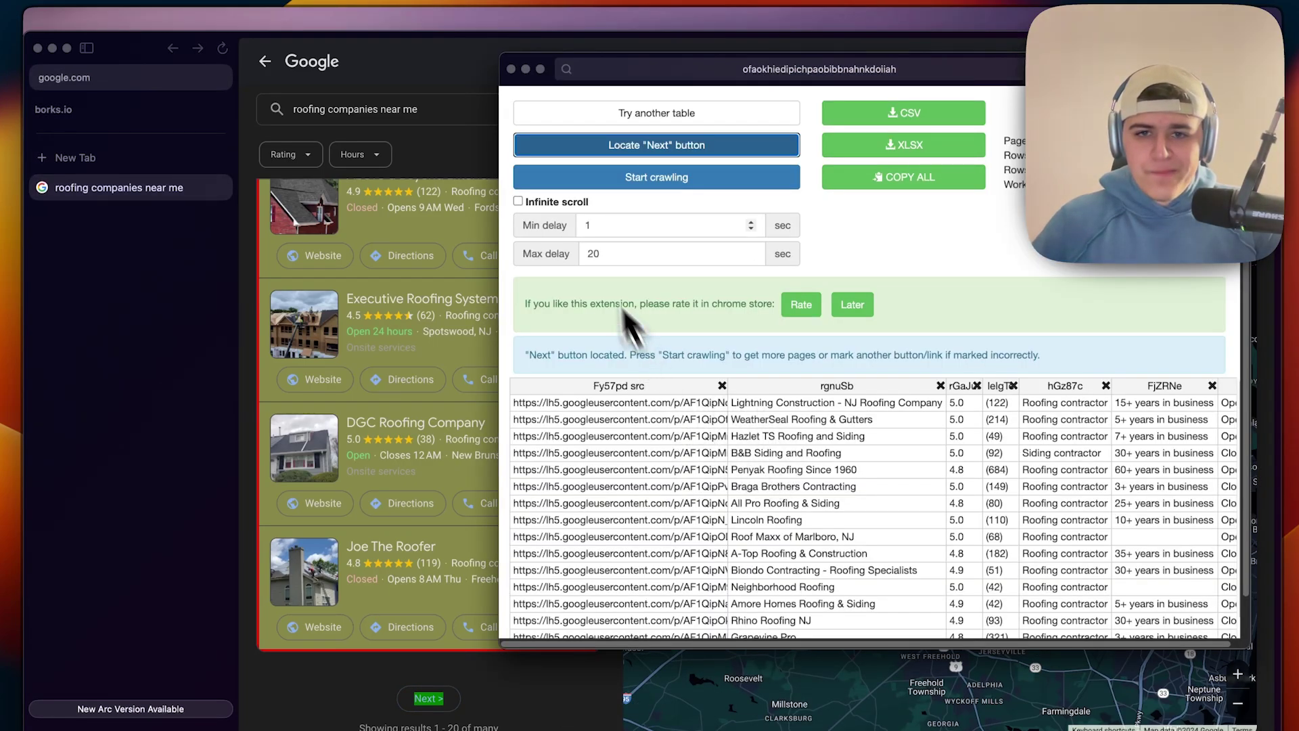
pyautogui.scroll(-3, 711, 447)
pyautogui.scroll(-5, 734, 494)
pyautogui.click(649, 139)
pyautogui.scroll(-5, 660, 447)
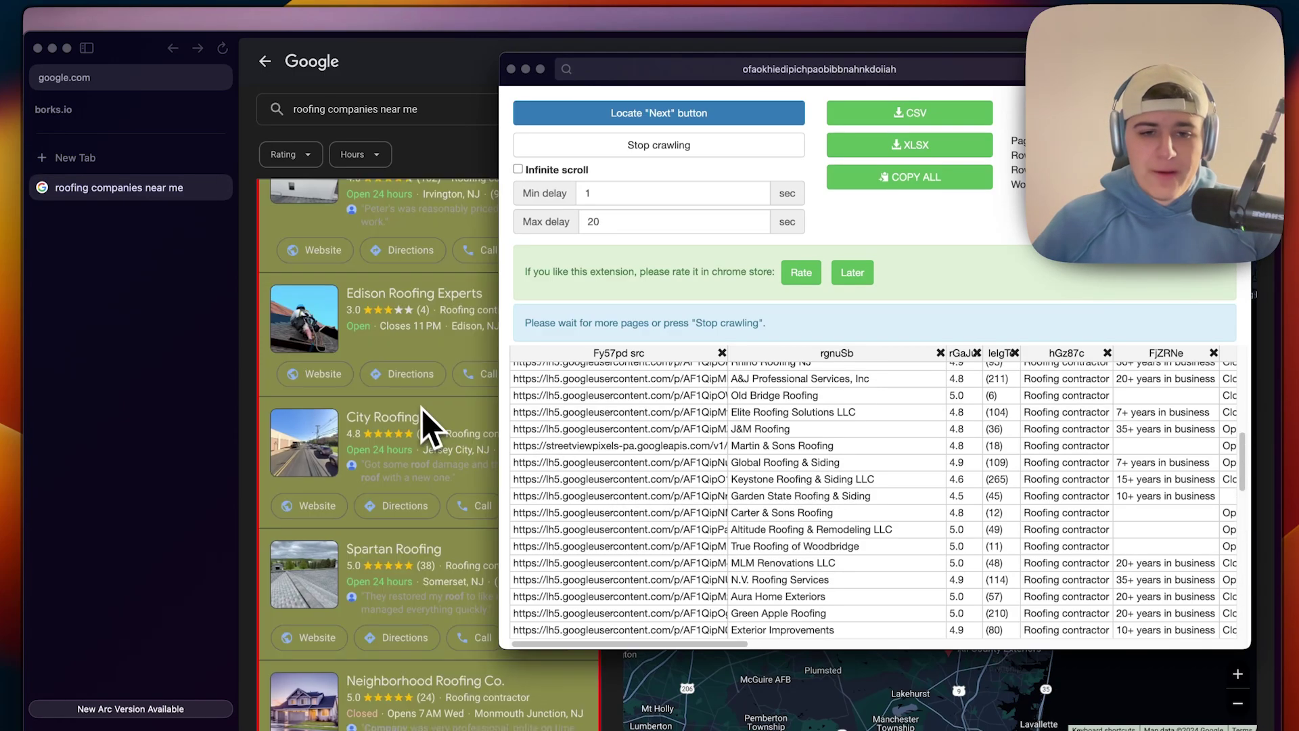
# Stop crawling, move the scraper popup aside to review the rows, then close it
pyautogui.click(667, 148)
pyautogui.scroll(-5, 415, 427)
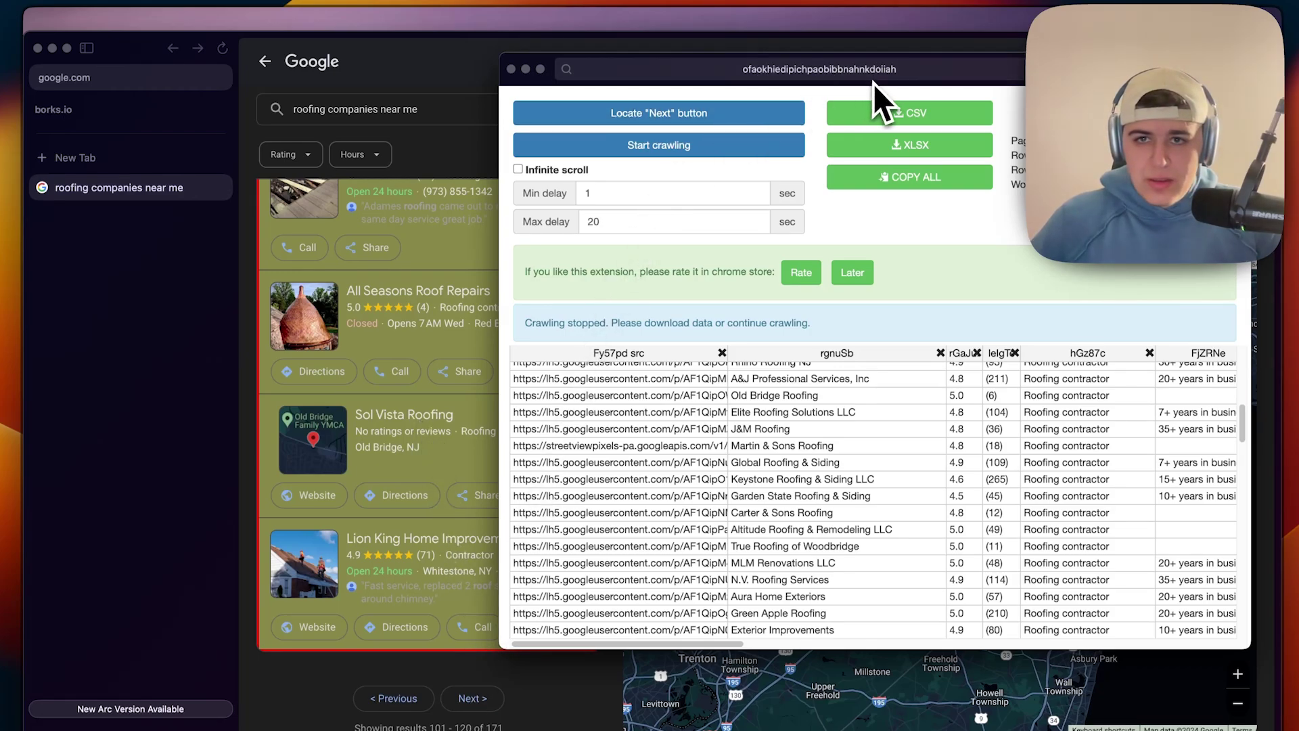
pyautogui.moveTo(874, 83)
pyautogui.mouseDown()
pyautogui.moveTo(986, 101)
pyautogui.moveTo(695, 84)
pyautogui.moveTo(858, 109)
pyautogui.mouseUp()
pyautogui.scroll(3, 351, 216)
pyautogui.scroll(3, 366, 228)
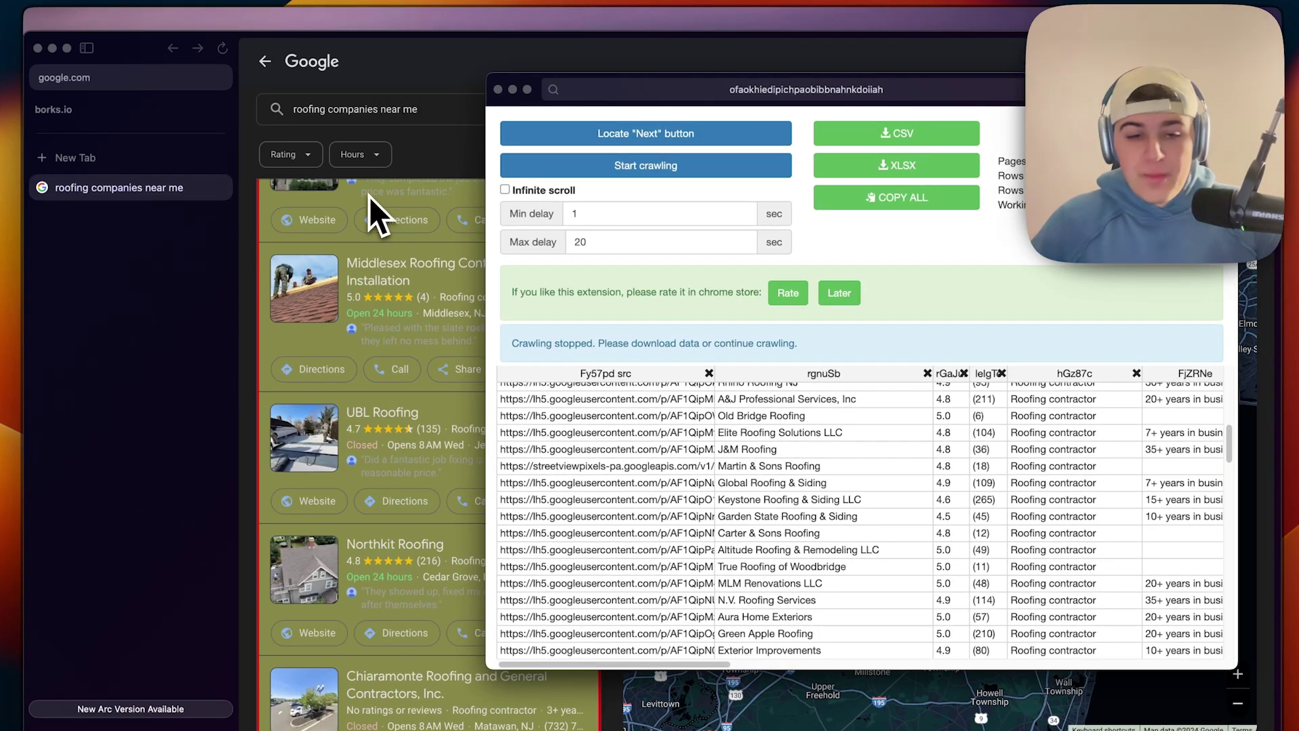
pyautogui.scroll(5, 369, 196)
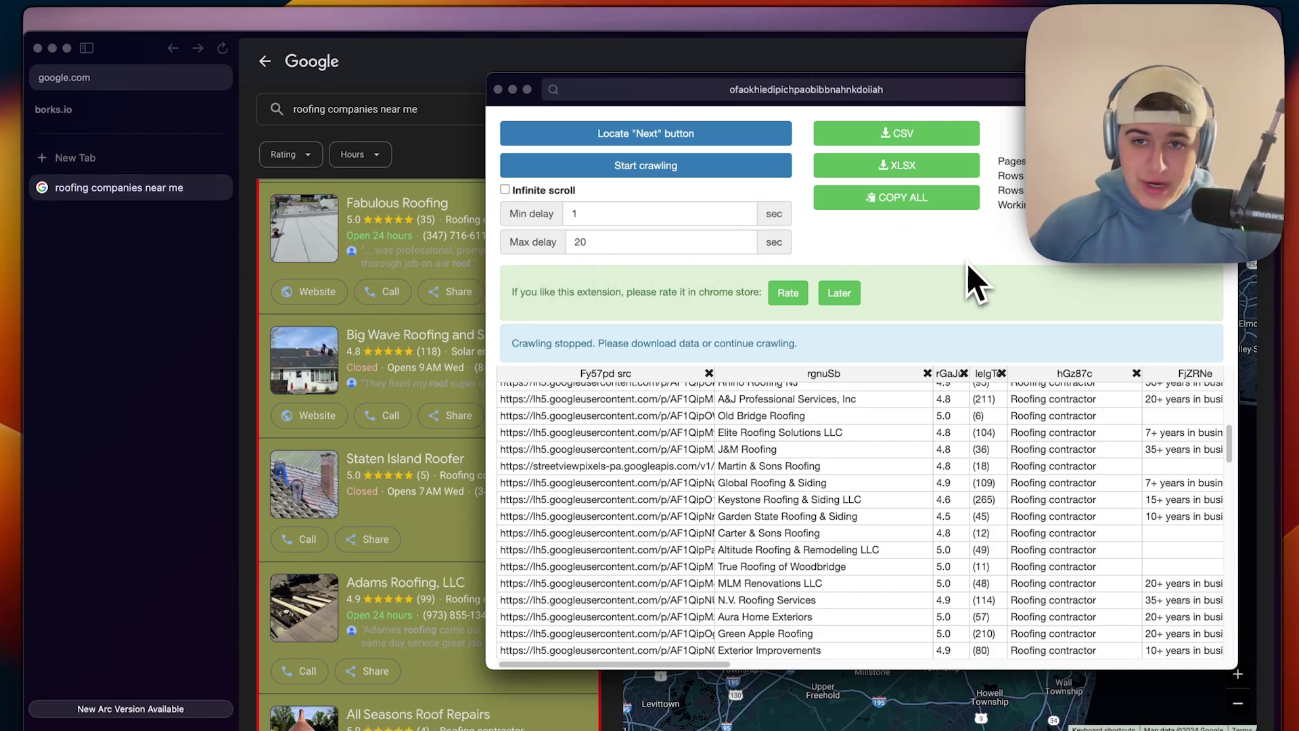
pyautogui.press('super+w')
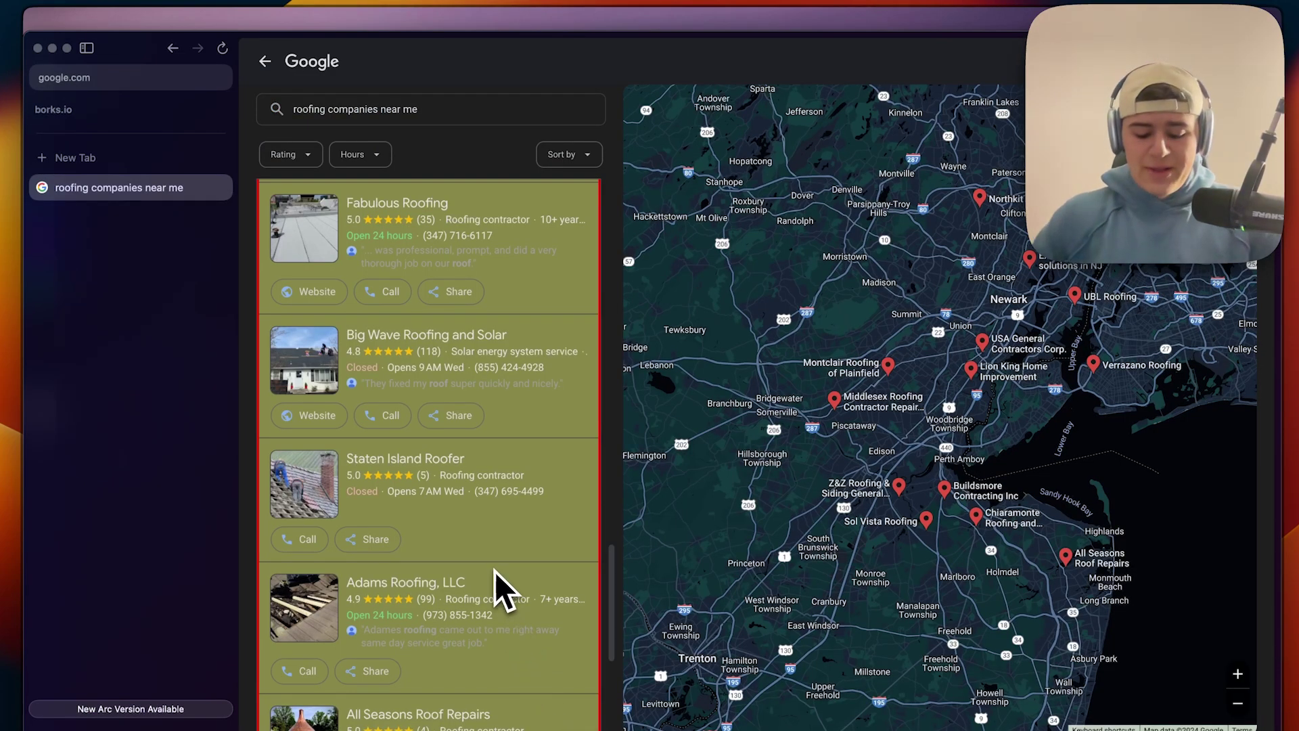
# Go to the Lead Academy website in a new tab
pyautogui.press('super+t')
pyautogui.write('lead')
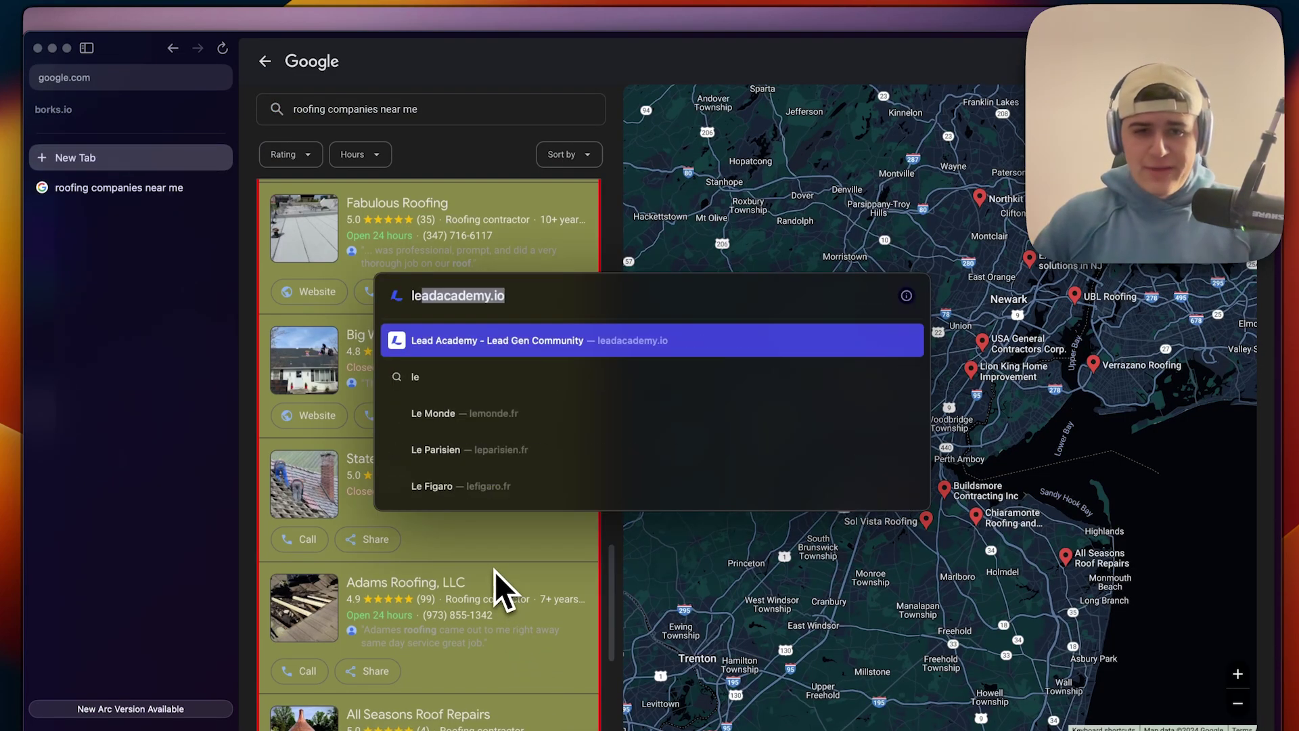
pyautogui.press('Return')
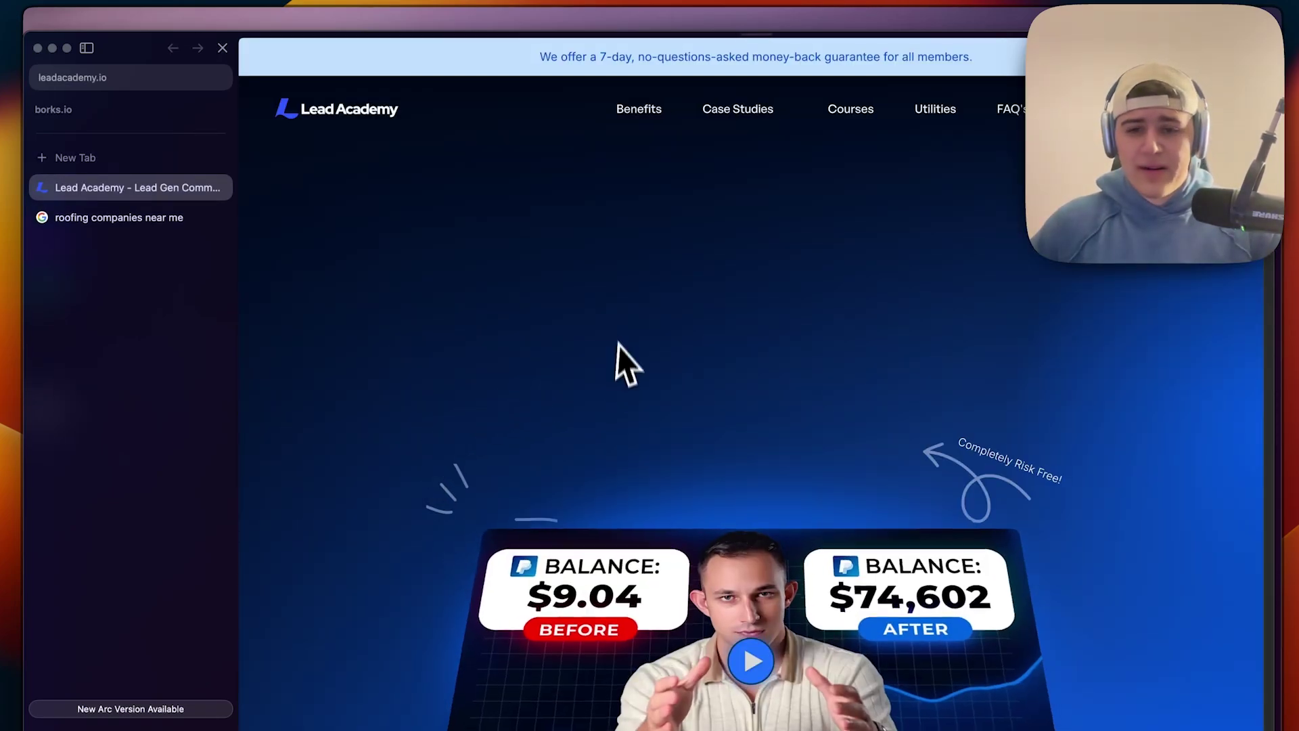
pyautogui.scroll(-8, 751, 376)
pyautogui.scroll(-5, 879, 389)
pyautogui.scroll(-4, 722, 371)
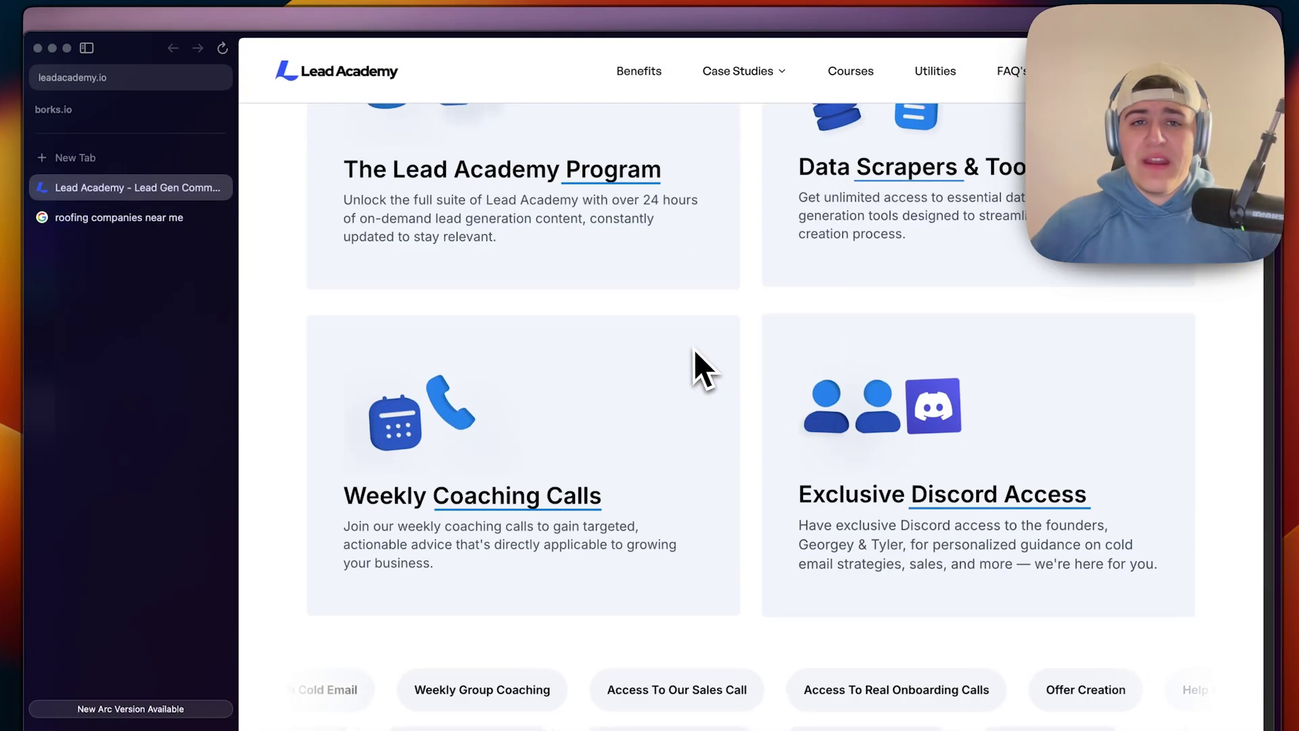
pyautogui.scroll(2, 700, 369)
pyautogui.scroll(-4, 675, 346)
pyautogui.scroll(-2, 655, 343)
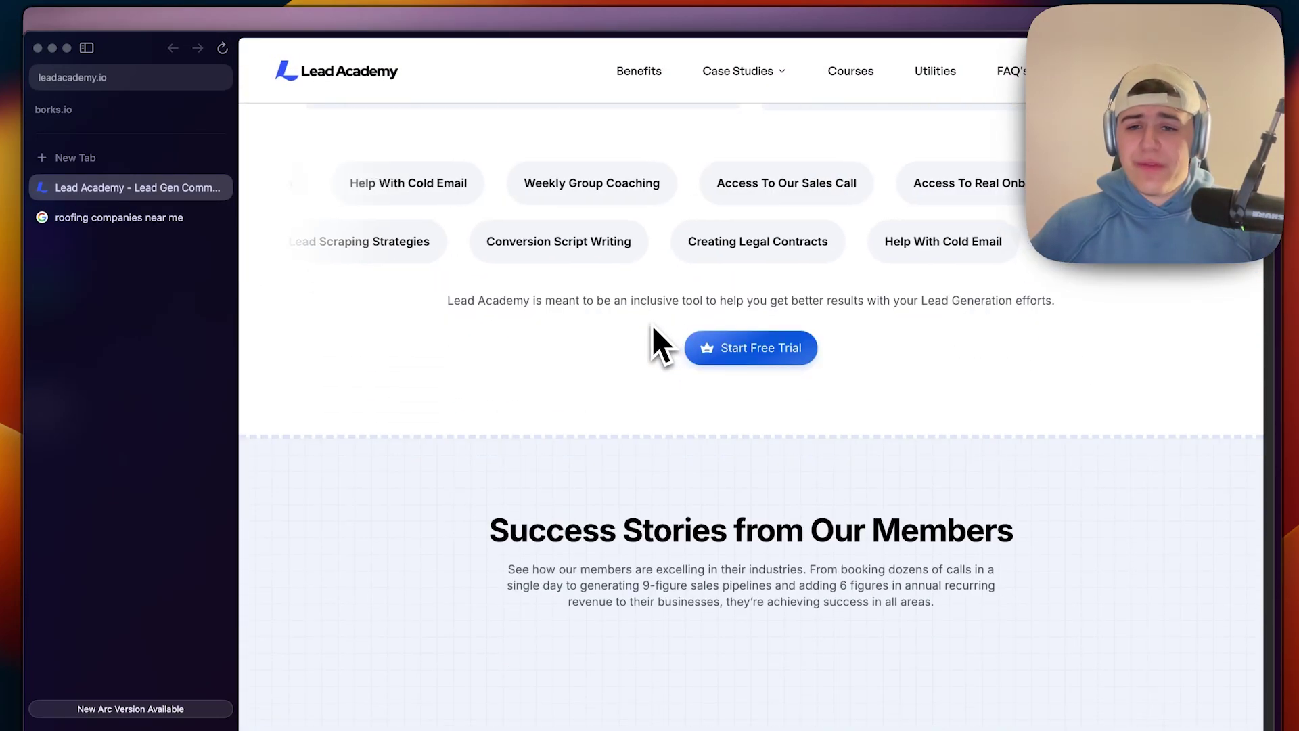
pyautogui.scroll(-3, 650, 338)
pyautogui.scroll(-2, 647, 335)
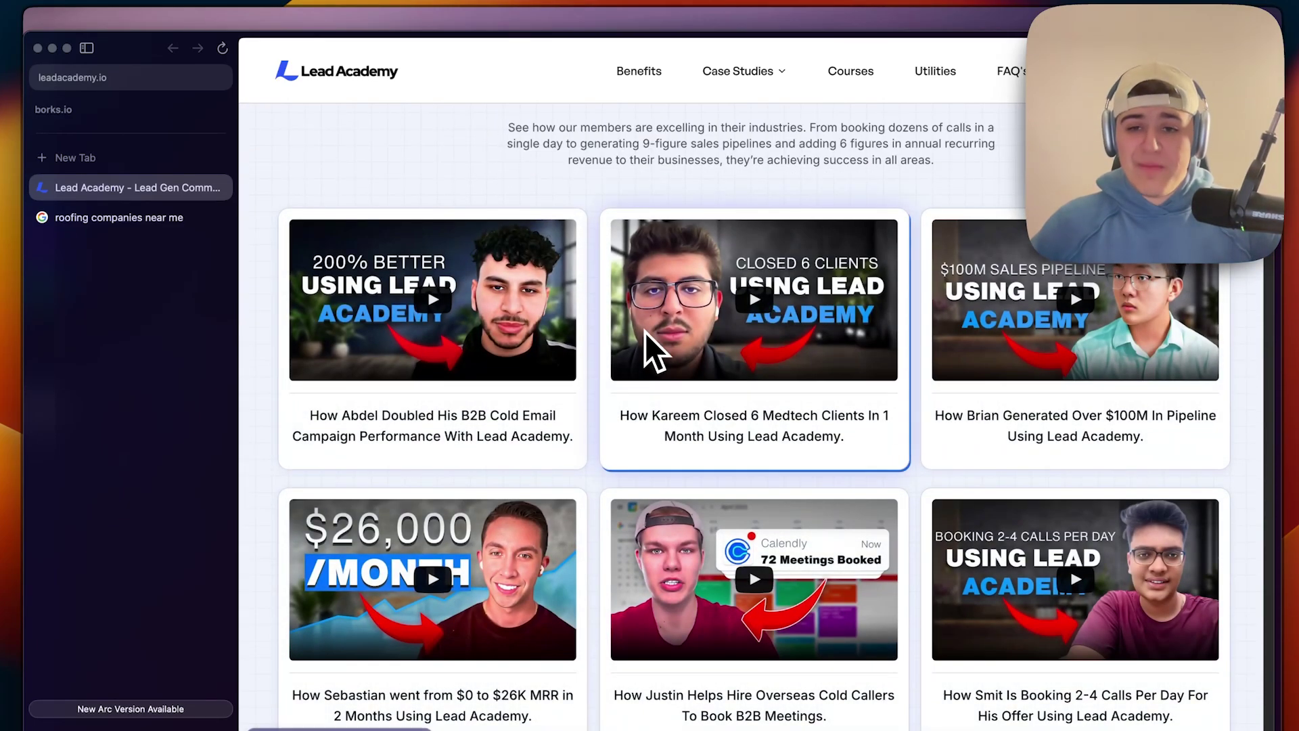
pyautogui.scroll(-1, 648, 335)
pyautogui.scroll(-5, 710, 345)
pyautogui.scroll(-1, 691, 371)
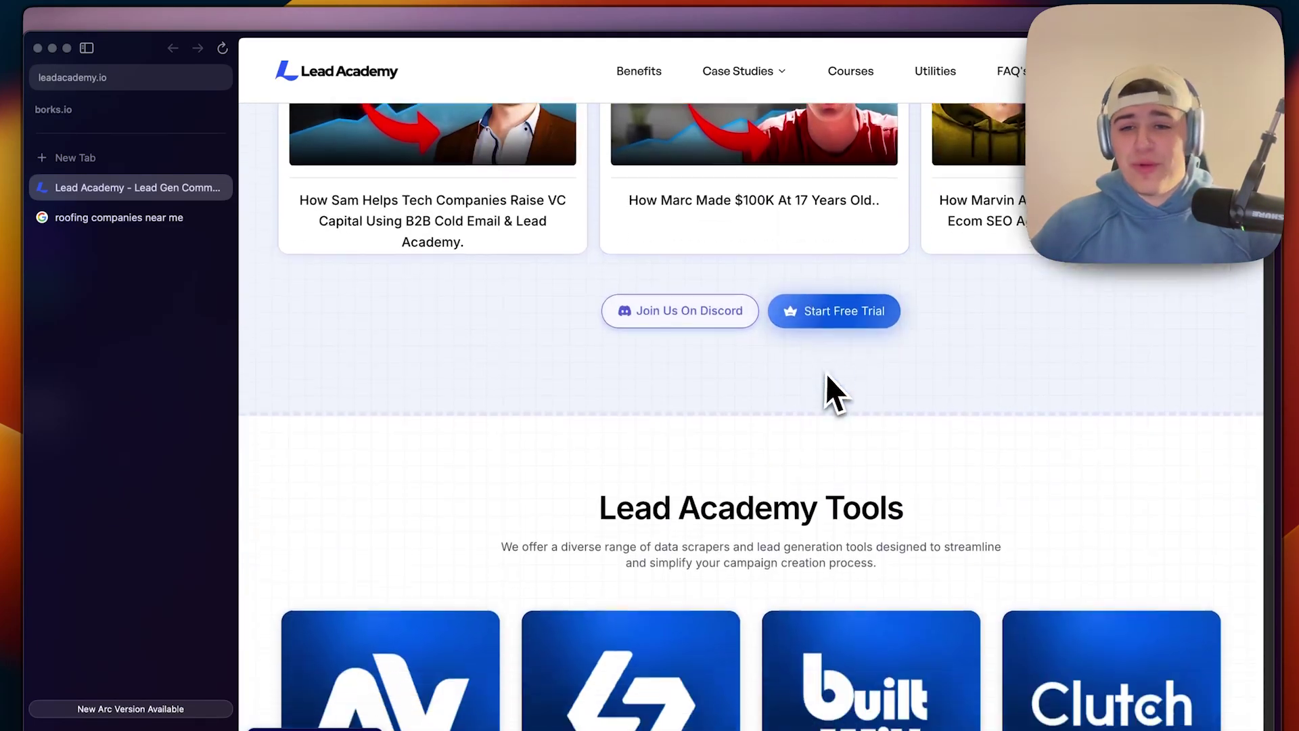
pyautogui.scroll(-5, 820, 377)
pyautogui.scroll(-1, 817, 383)
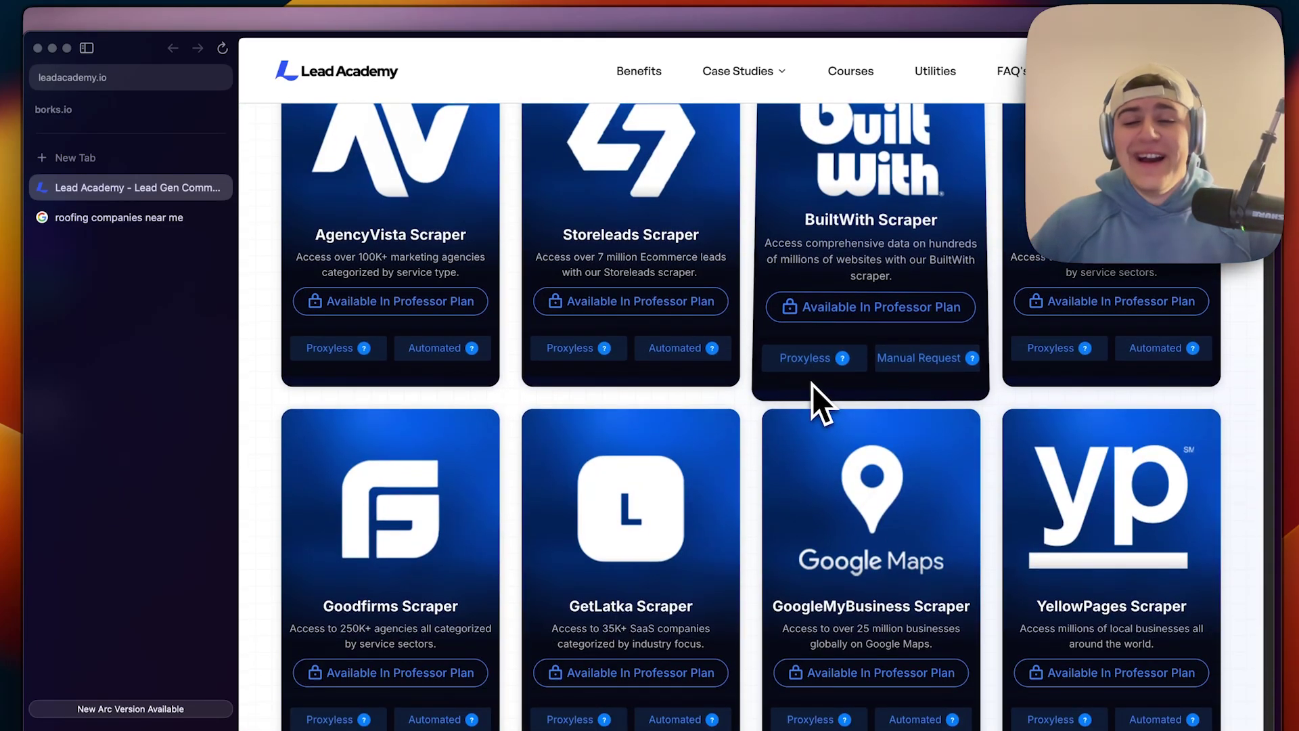
pyautogui.scroll(-3, 778, 441)
pyautogui.scroll(-2, 777, 435)
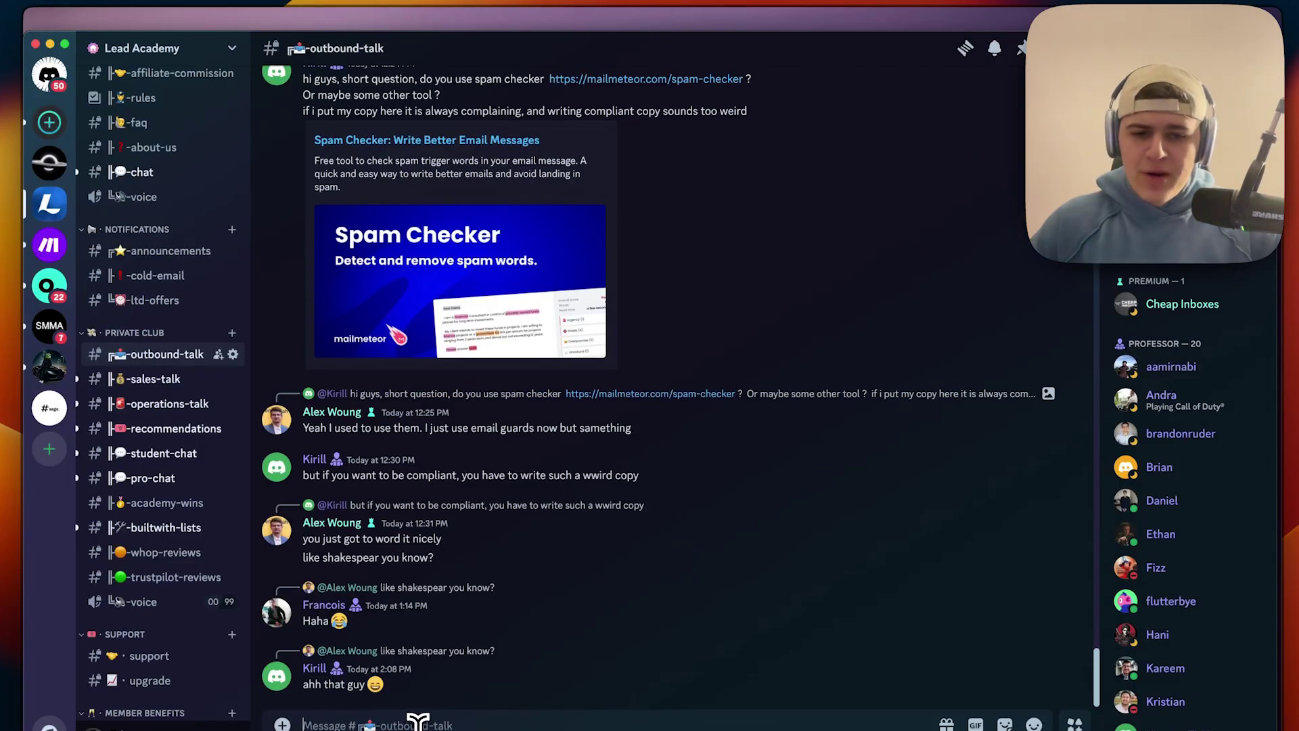
pyautogui.write('/')
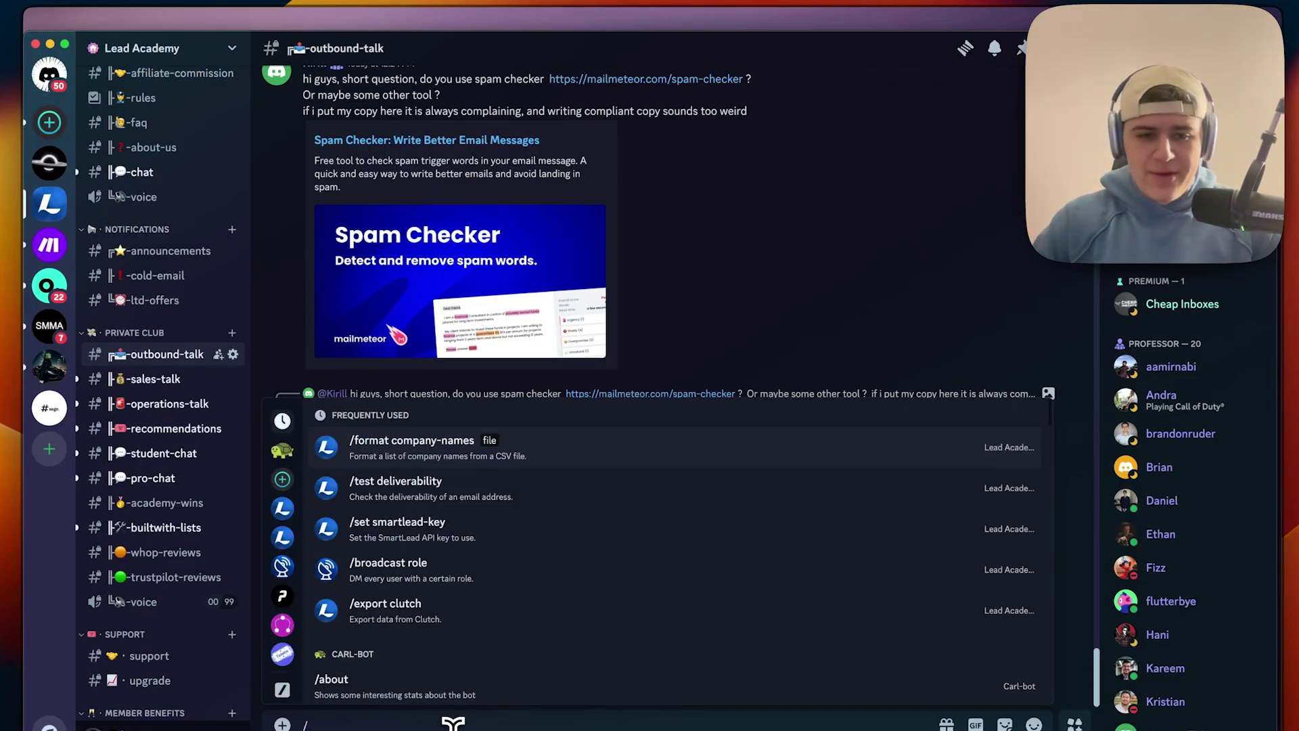
pyautogui.write('export gmb')
# Draft a Discord /export gmb command with search term 'roofing', ready for locations
pyautogui.press('Return')
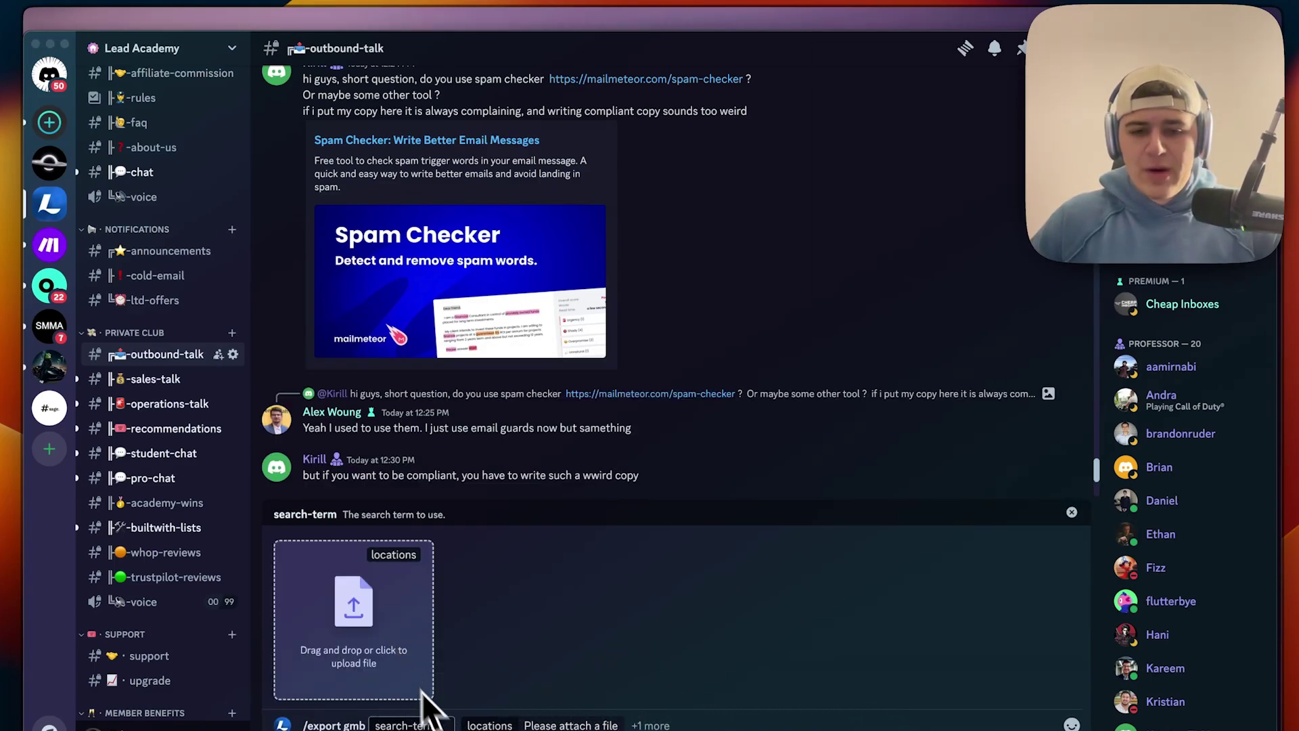
pyautogui.click(427, 721)
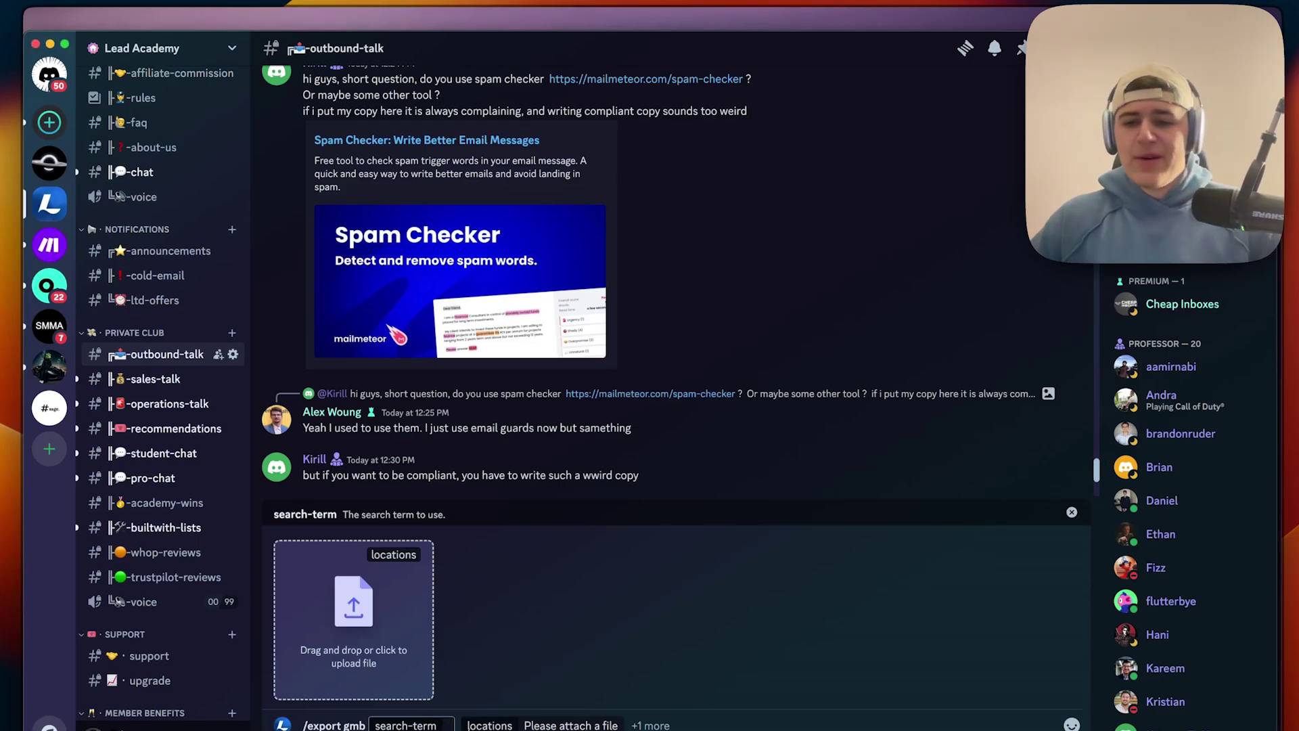
pyautogui.write('roofing')
pyautogui.click(576, 724)
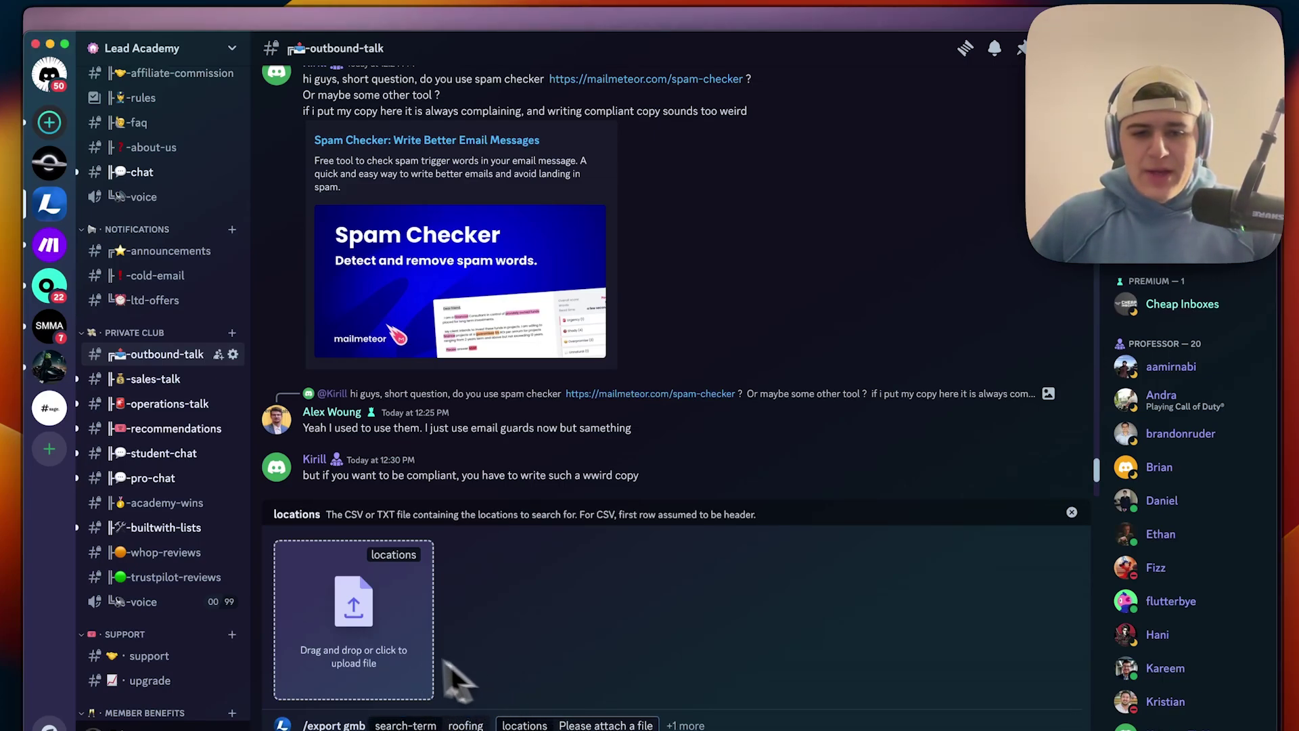
# Open the 50 States/Cities spreadsheet and browse the Texas sheet down to Buda, Texas in A200
pyautogui.press('super+Tab')
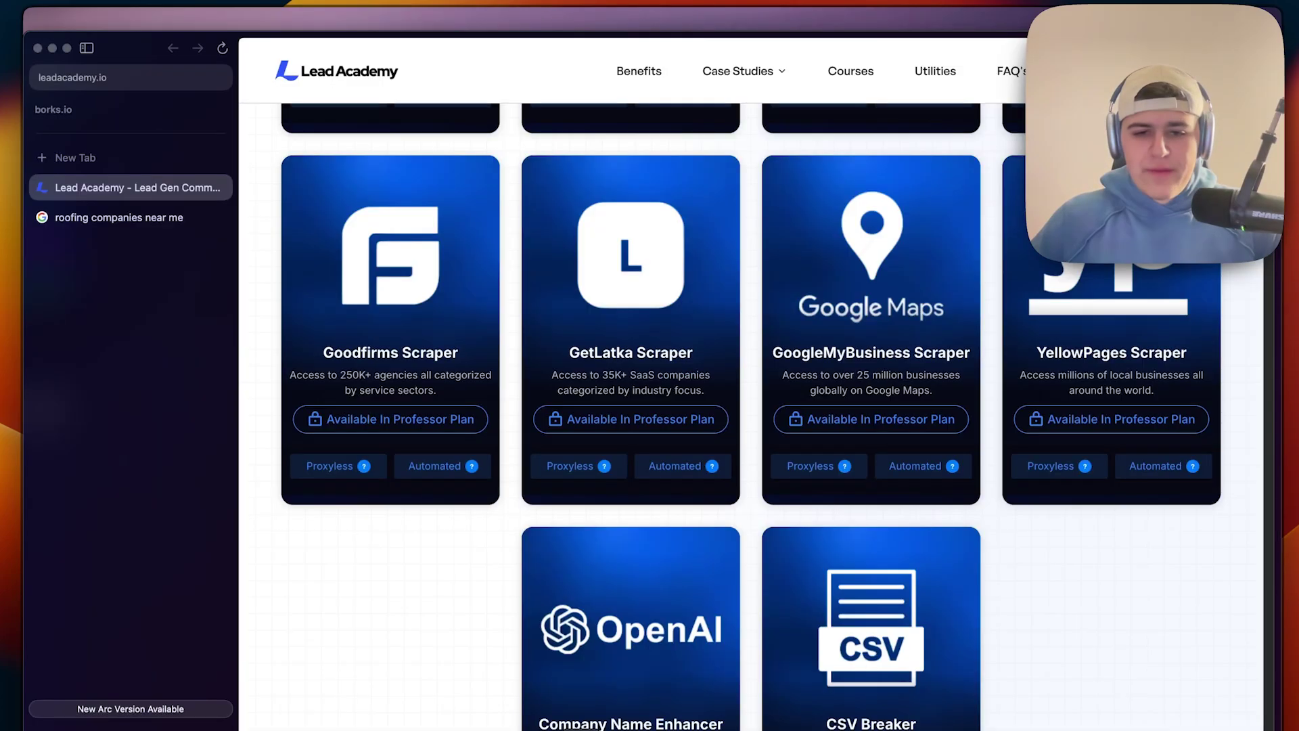
pyautogui.press('super+t')
pyautogui.write('citi')
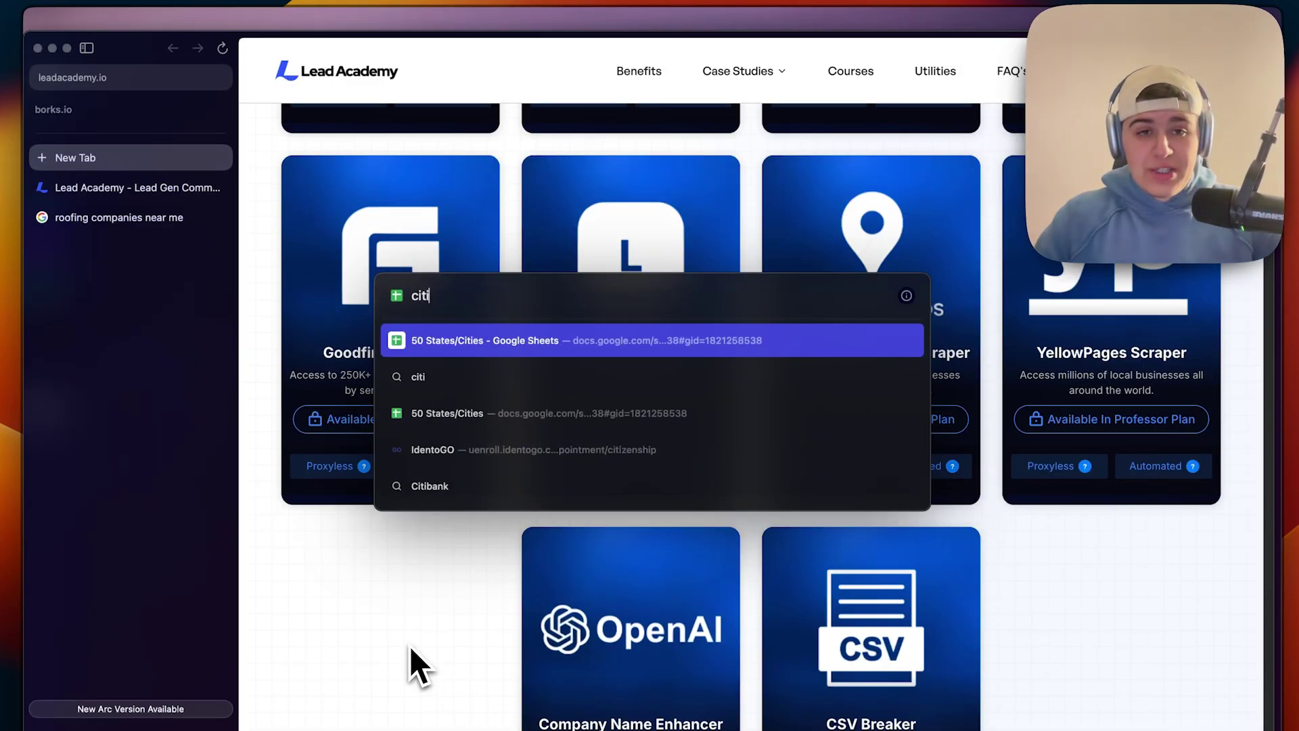
pyautogui.write('es')
pyautogui.click(548, 423)
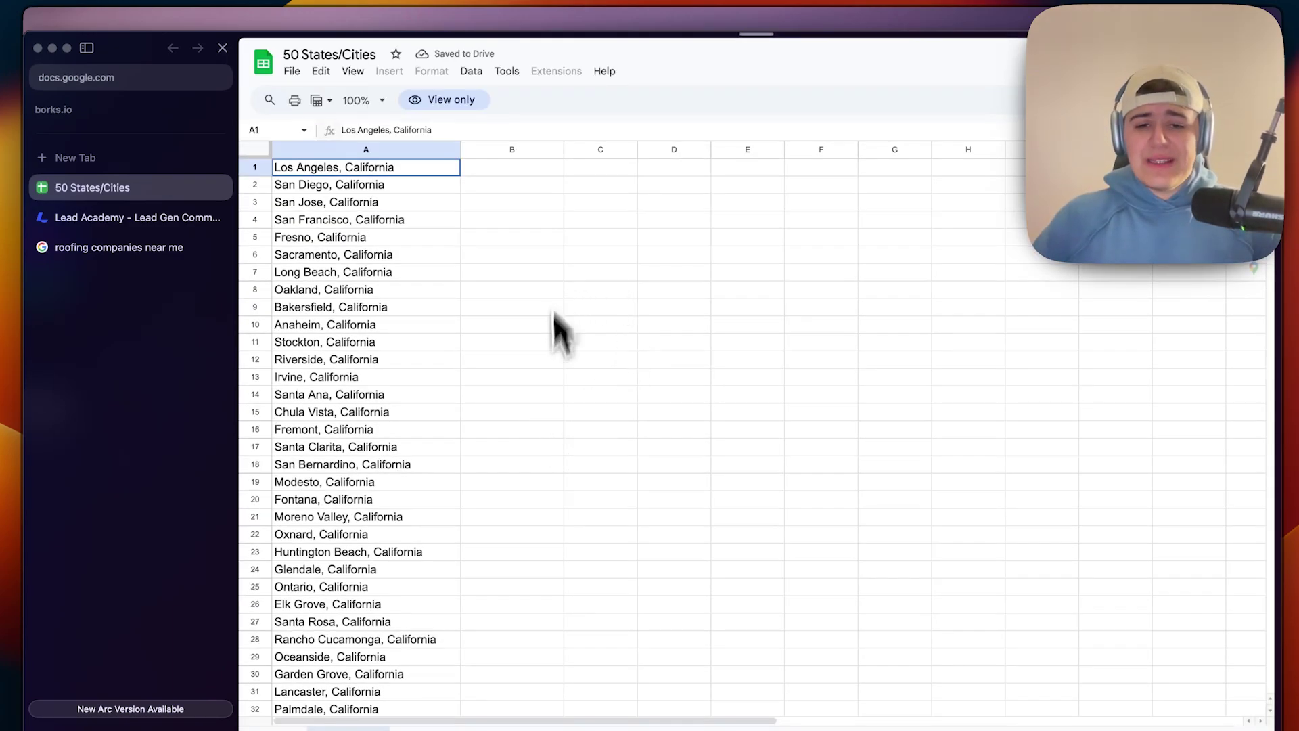
pyautogui.click(405, 727)
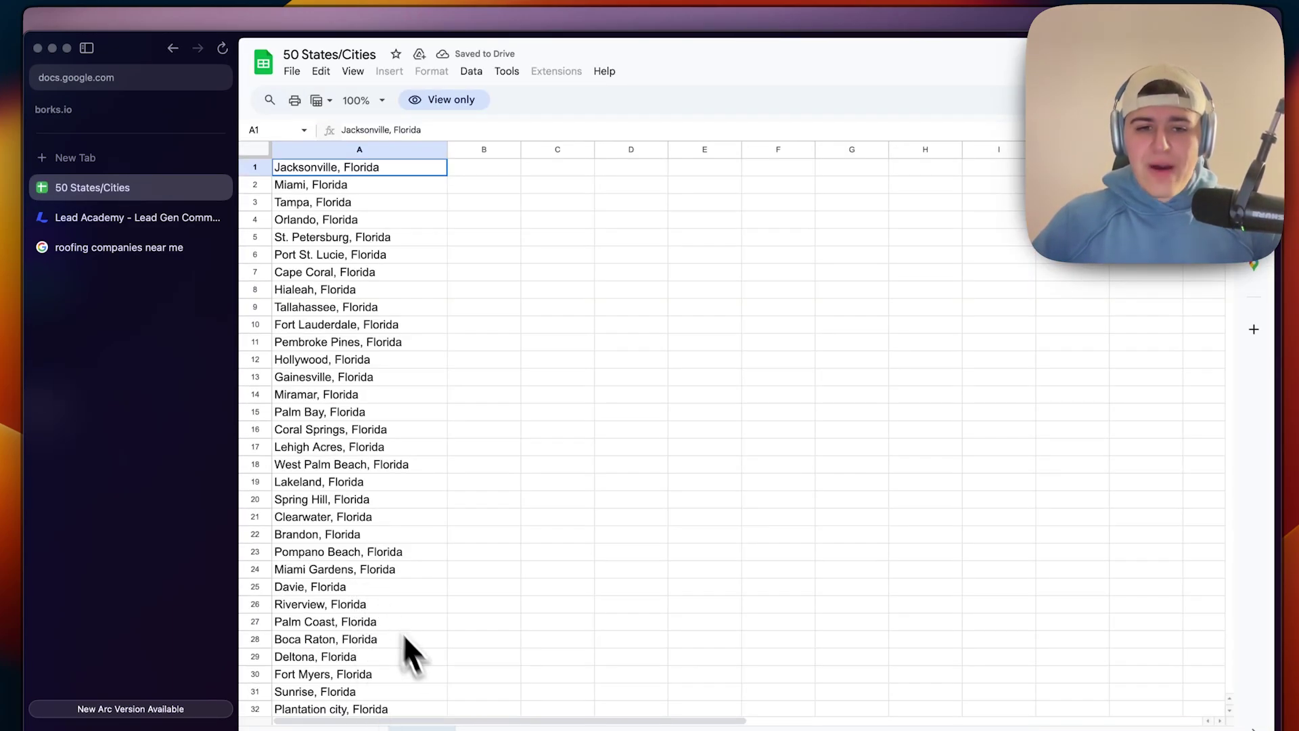
pyautogui.click(463, 728)
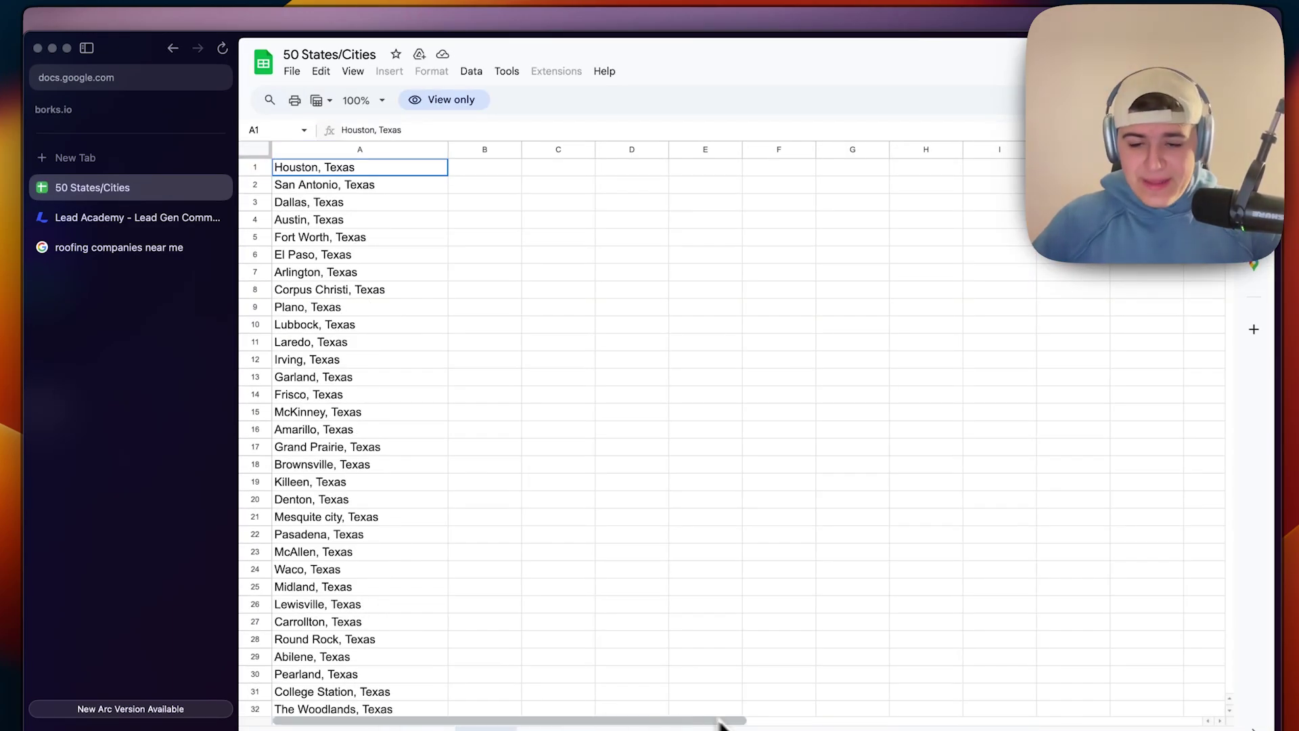
pyautogui.click(431, 505)
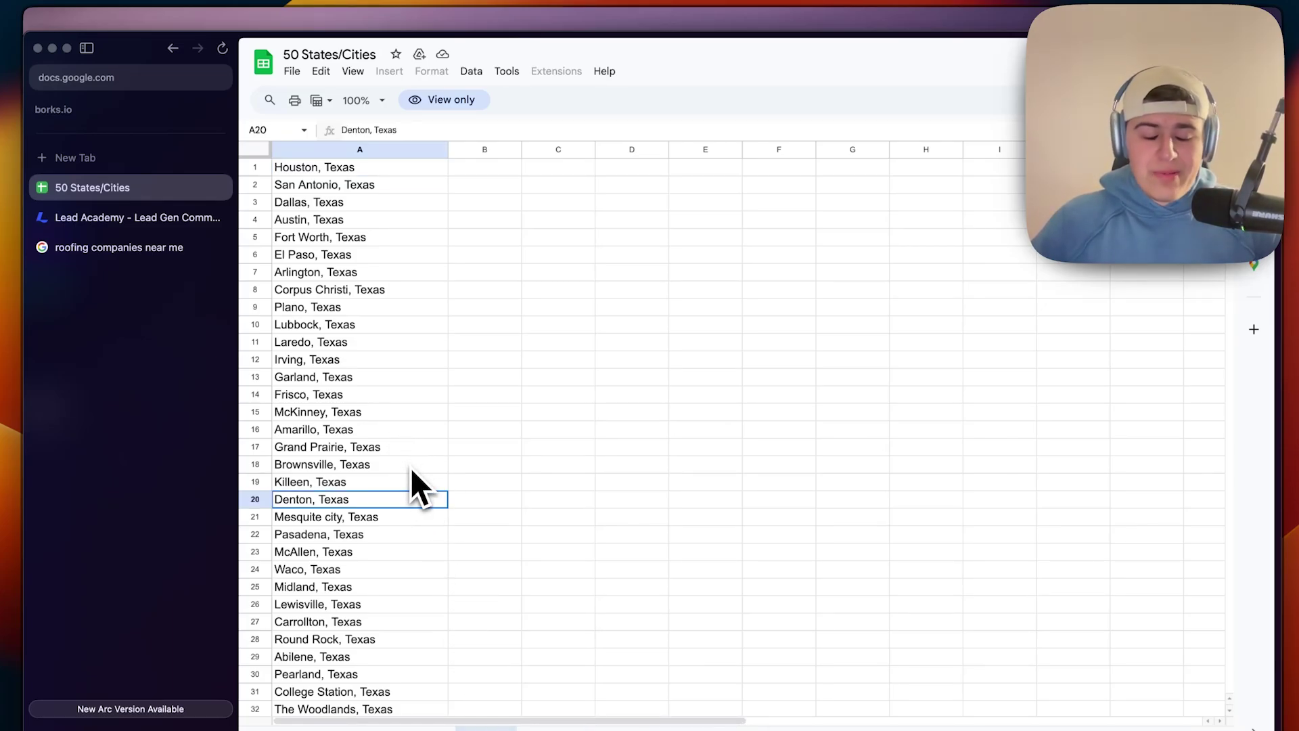
pyautogui.click(305, 171)
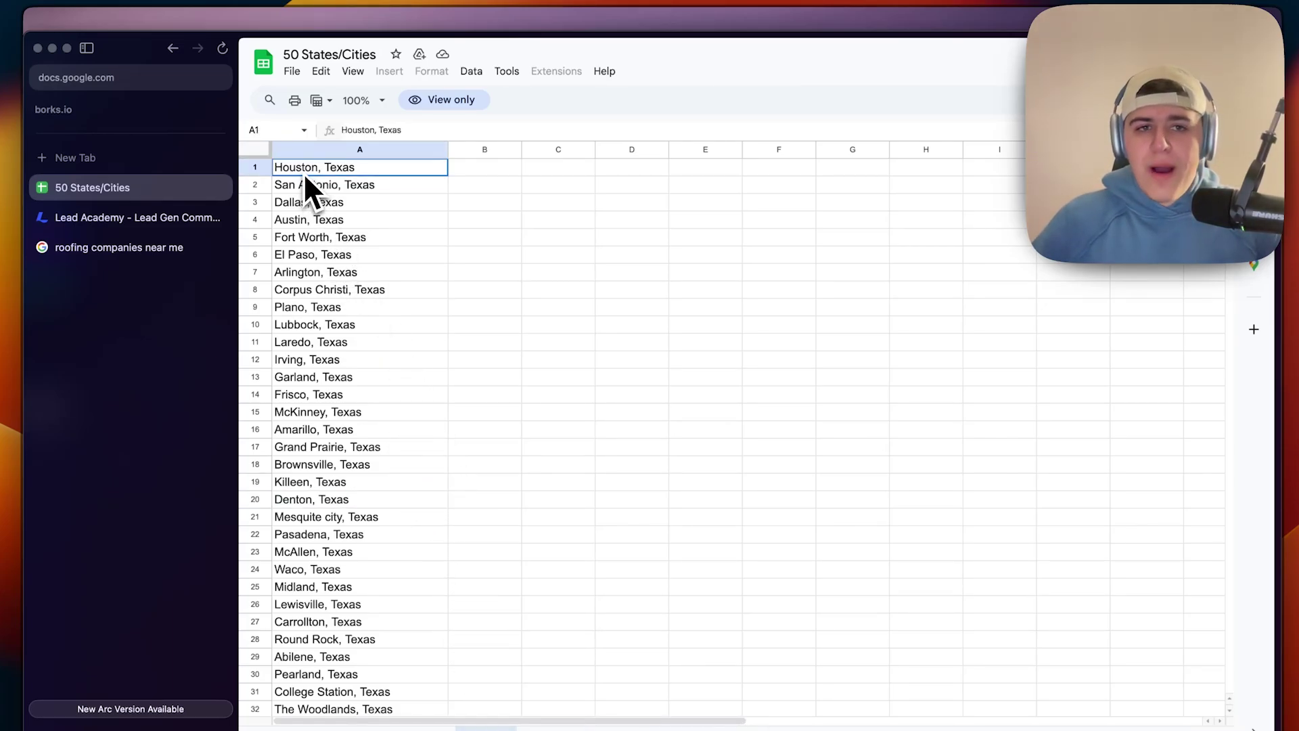
pyautogui.scroll(-5, 331, 253)
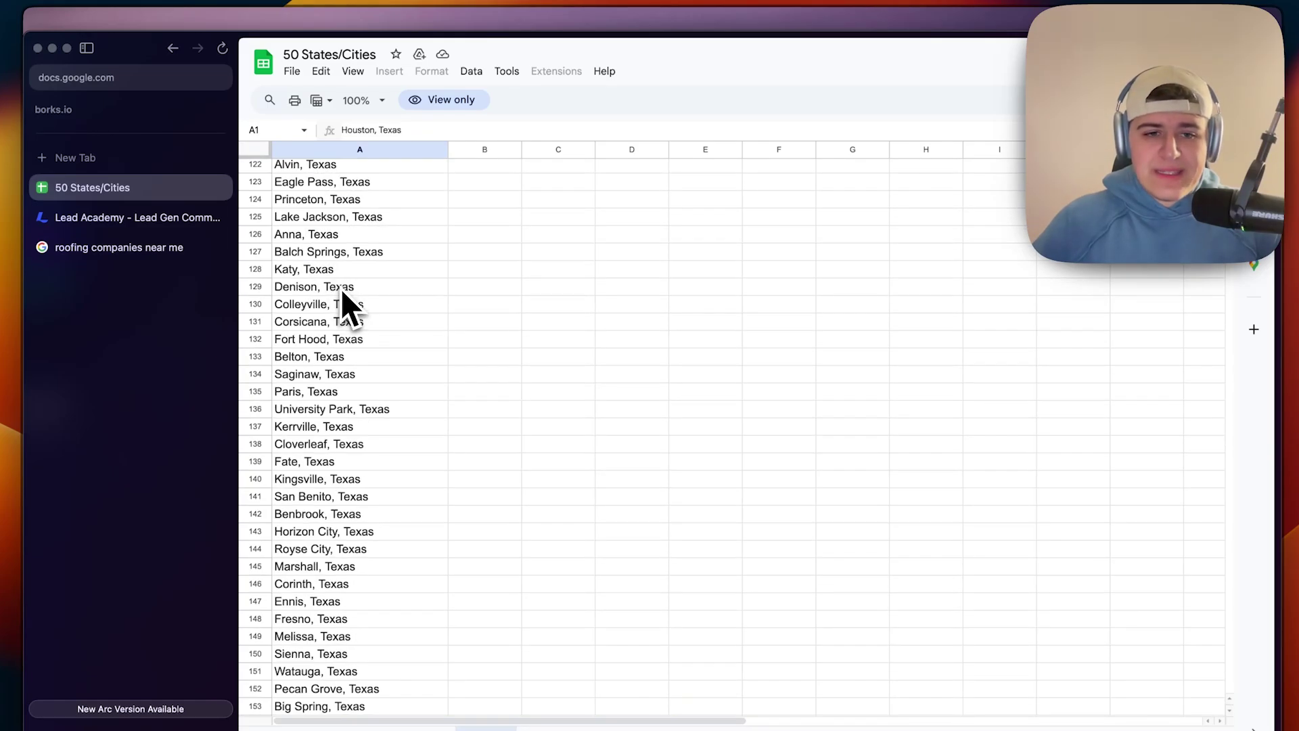
pyautogui.scroll(-10, 339, 290)
pyautogui.scroll(-6, 354, 328)
pyautogui.scroll(3, 355, 345)
pyautogui.click(314, 497)
# Load Google Sheets in a new tab and create a blank untitled spreadsheet
pyautogui.press('super+t')
pyautogui.write('sheet')
pyautogui.press('Return')
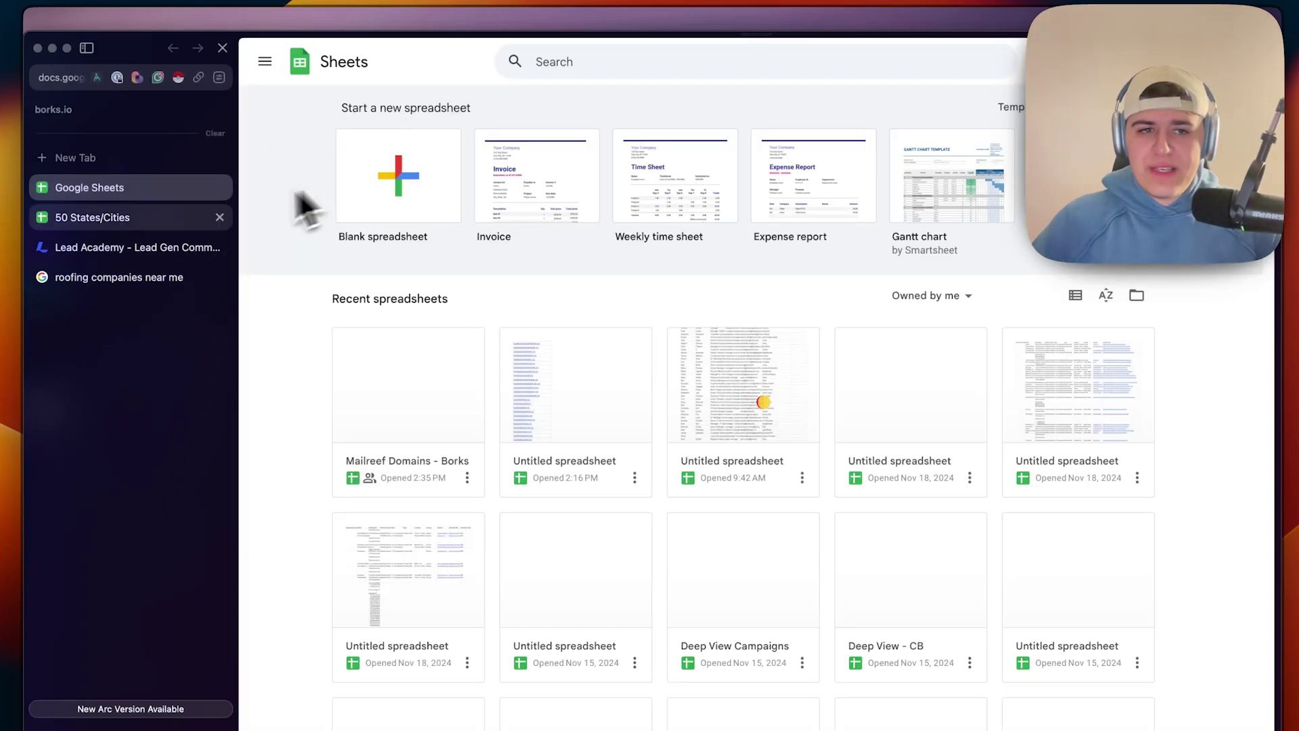
pyautogui.click(178, 217)
pyautogui.scroll(15, 312, 494)
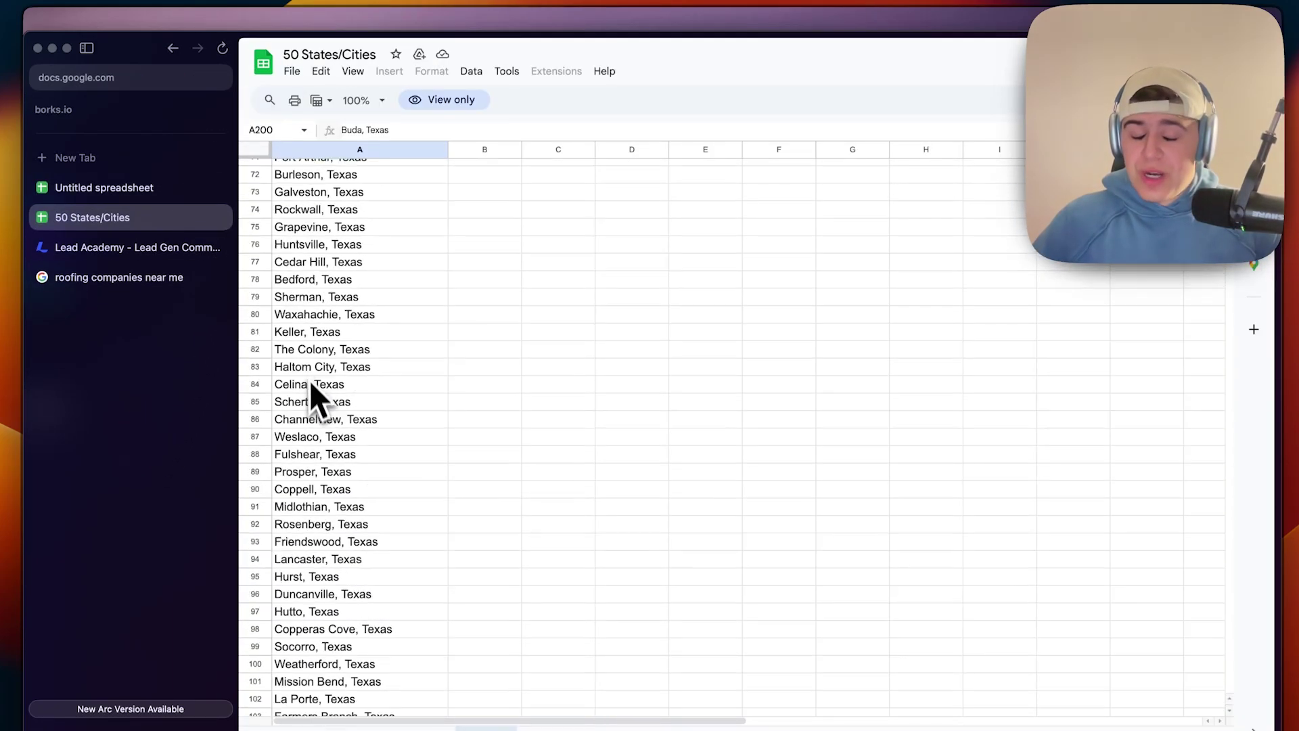
pyautogui.click(83, 188)
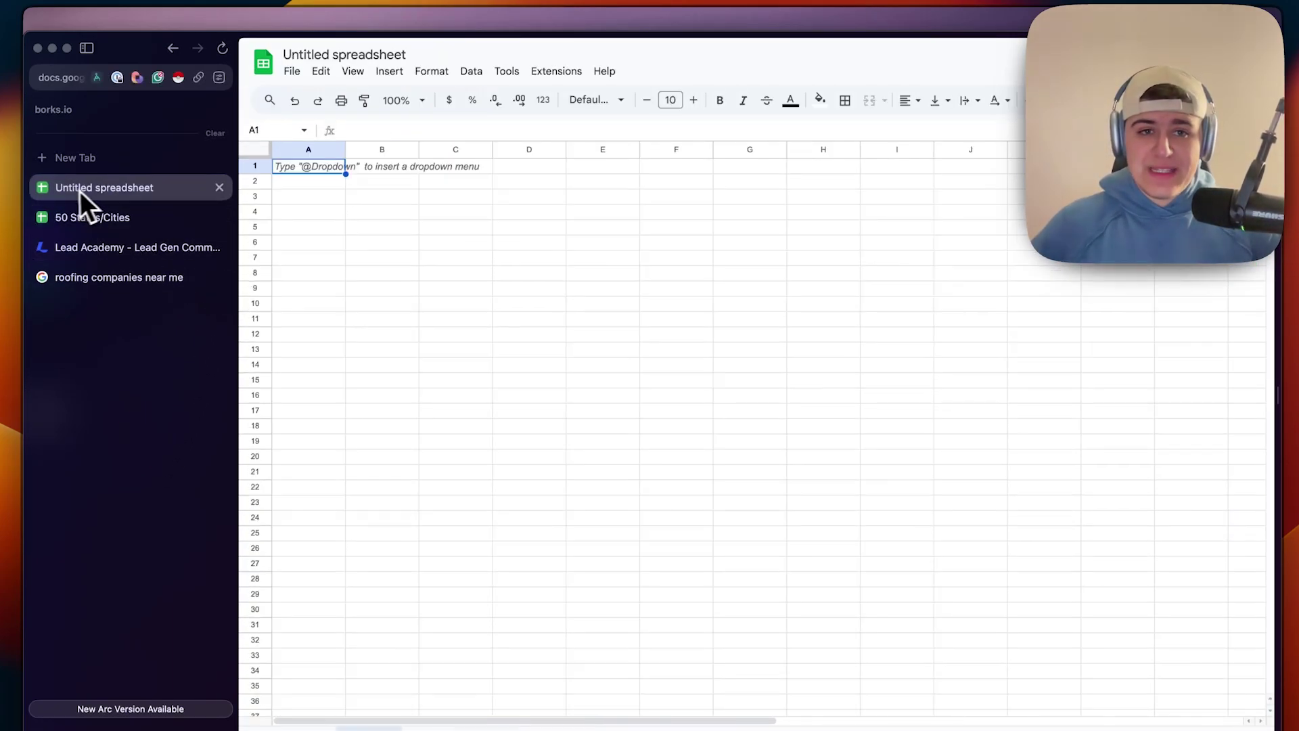
# Paste Buda, Texas into A1 and download the sheet as a CSV file
pyautogui.write('Buda, Texas')
pyautogui.click(378, 218)
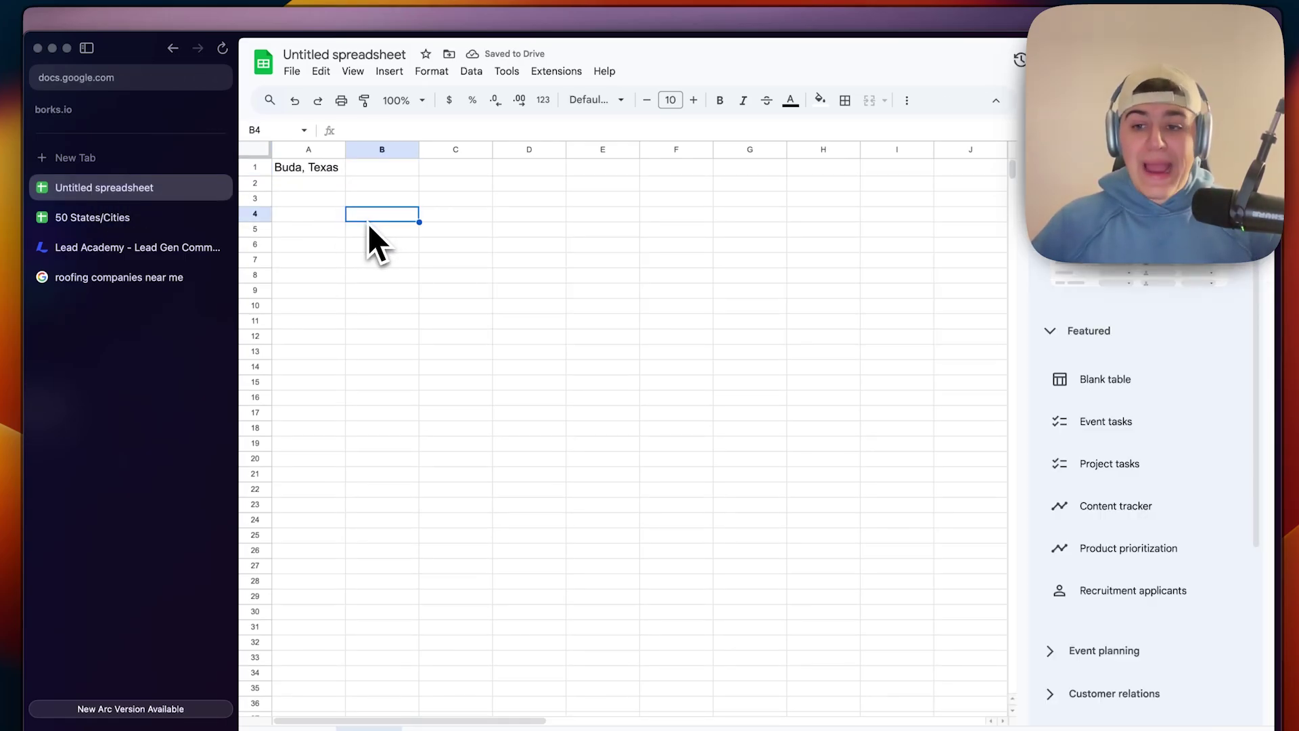
pyautogui.click(292, 71)
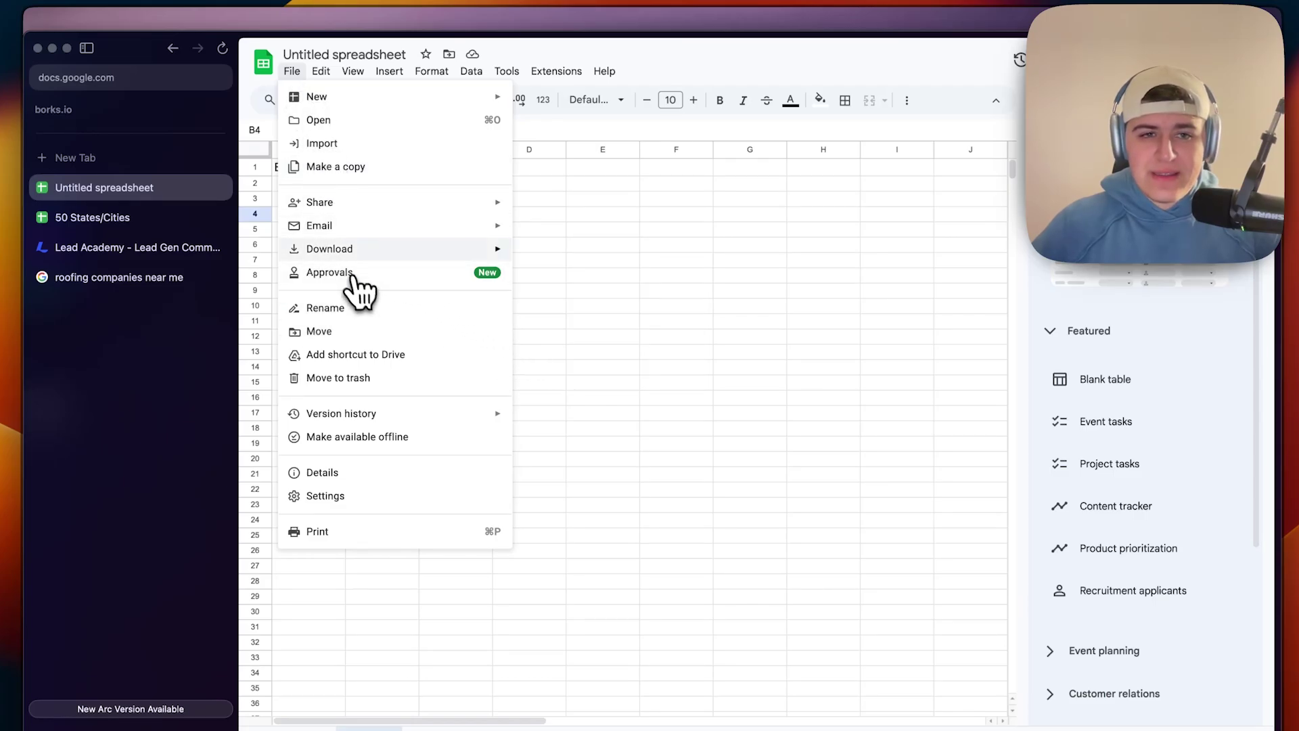
pyautogui.click(601, 345)
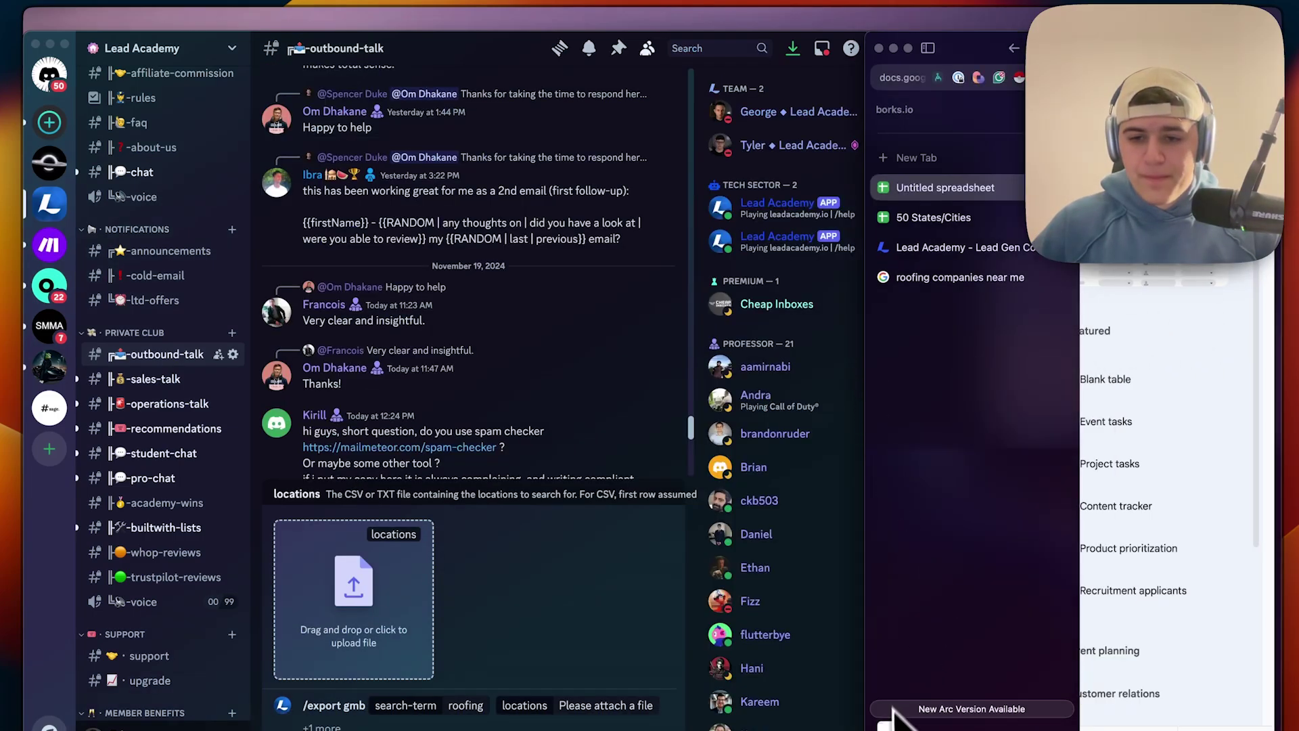
# Attach the downloaded CSV as locations, add the With Websites filter, and submit the export
pyautogui.moveTo(955, 715); pyautogui.dragTo(414, 617)
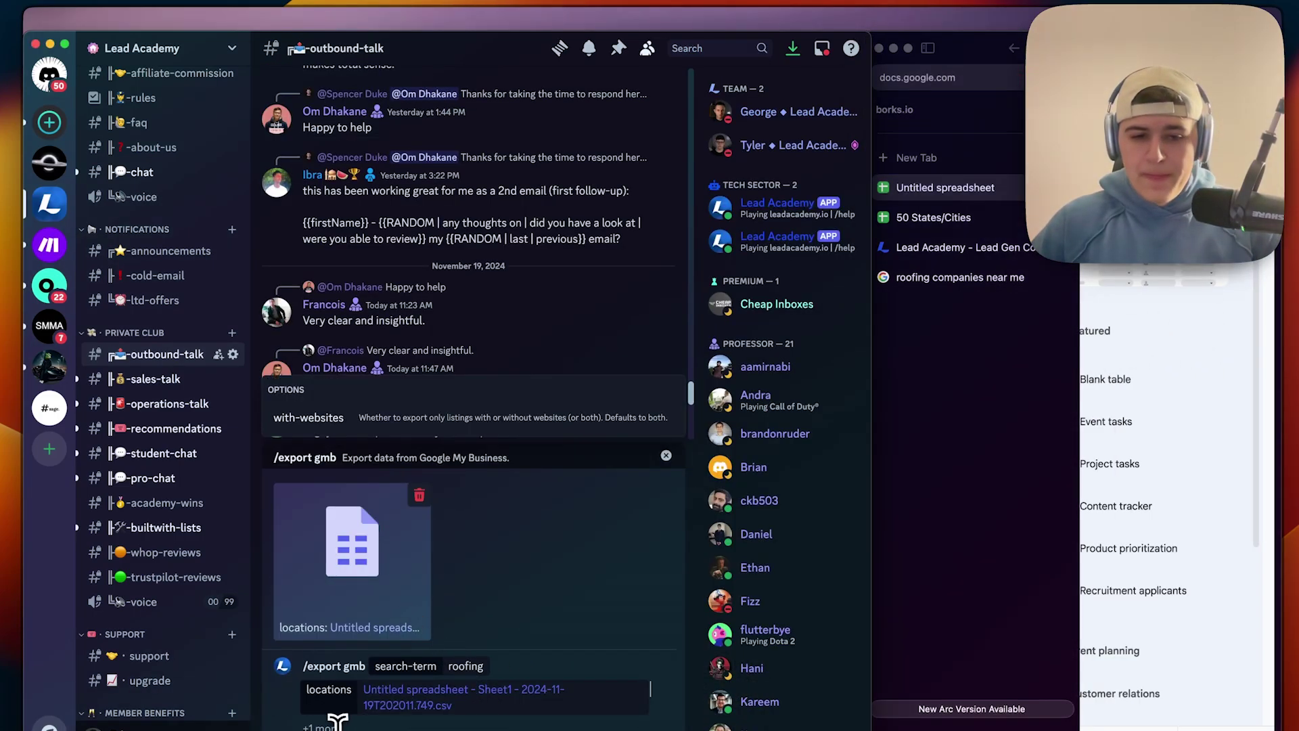
pyautogui.click(316, 427)
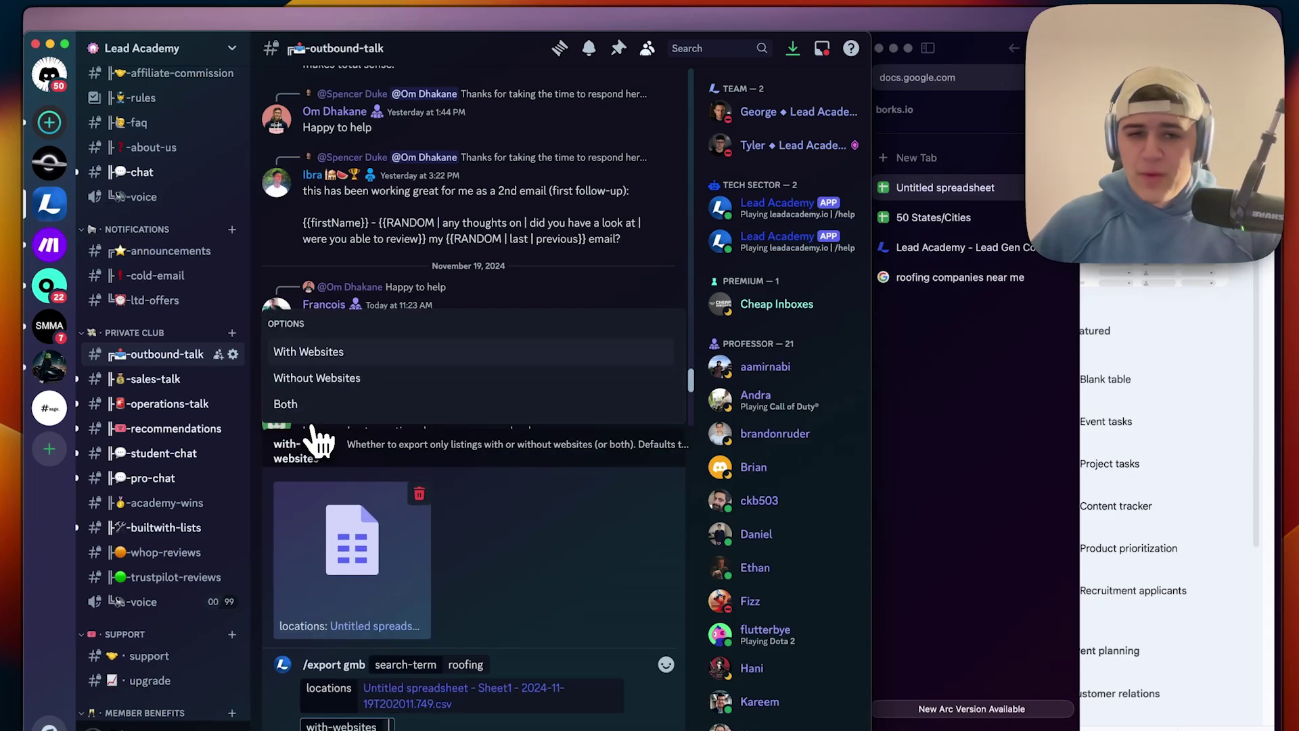
pyautogui.click(337, 351)
pyautogui.press('Return')
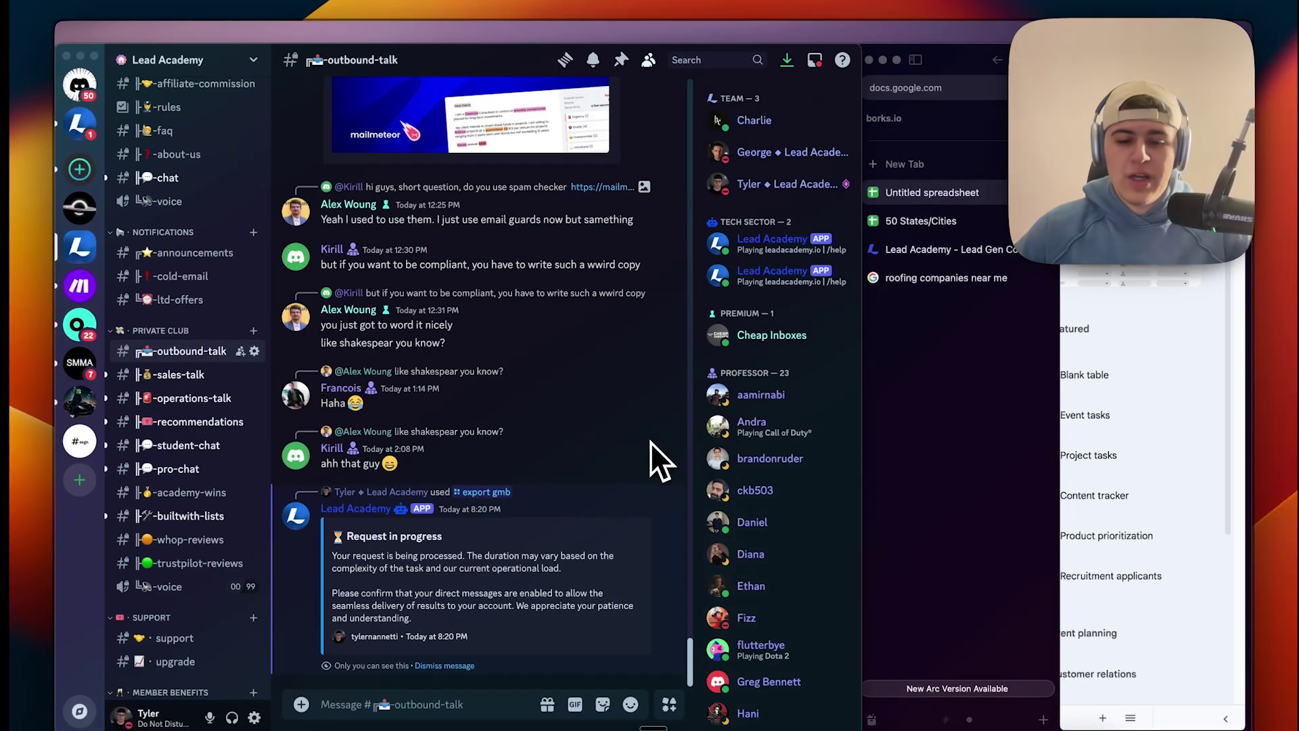
# Open the bot's exported roofing sheet in a maximized Arc window and review its website and review columns
pyautogui.click(651, 442)
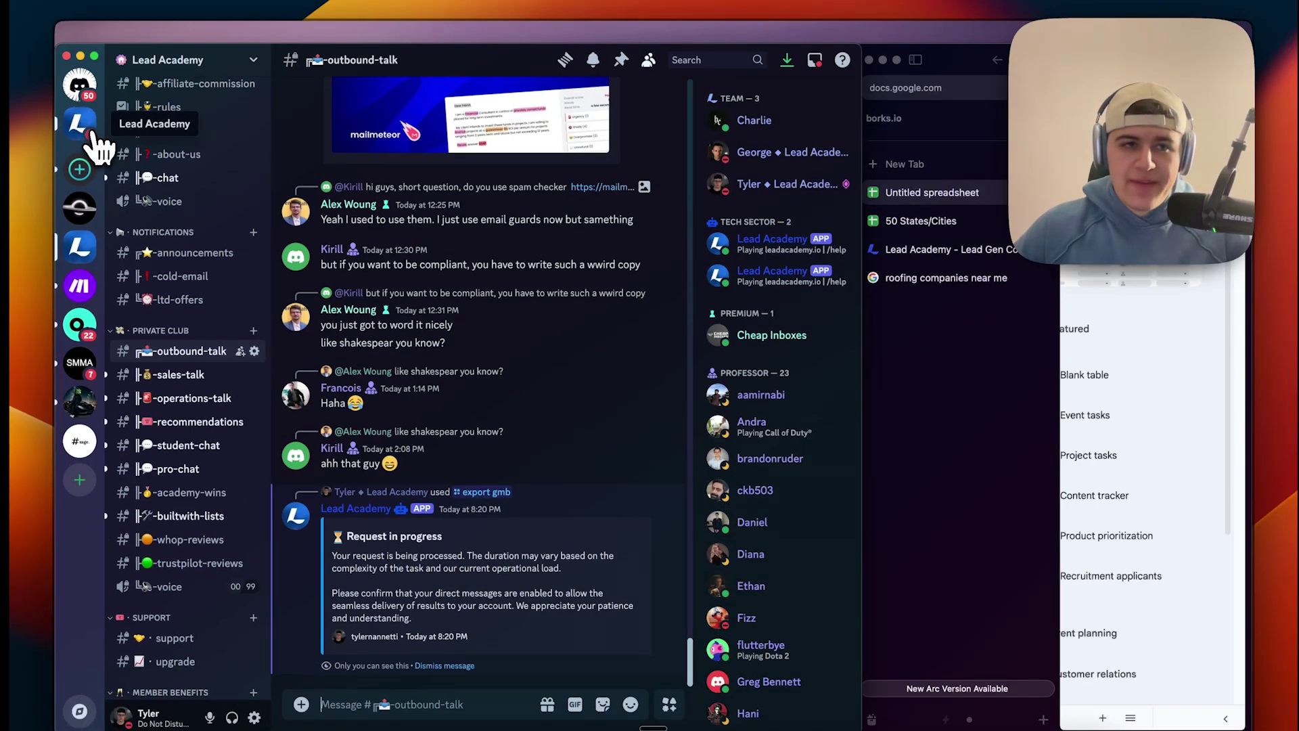
pyautogui.click(79, 83)
pyautogui.click(367, 619)
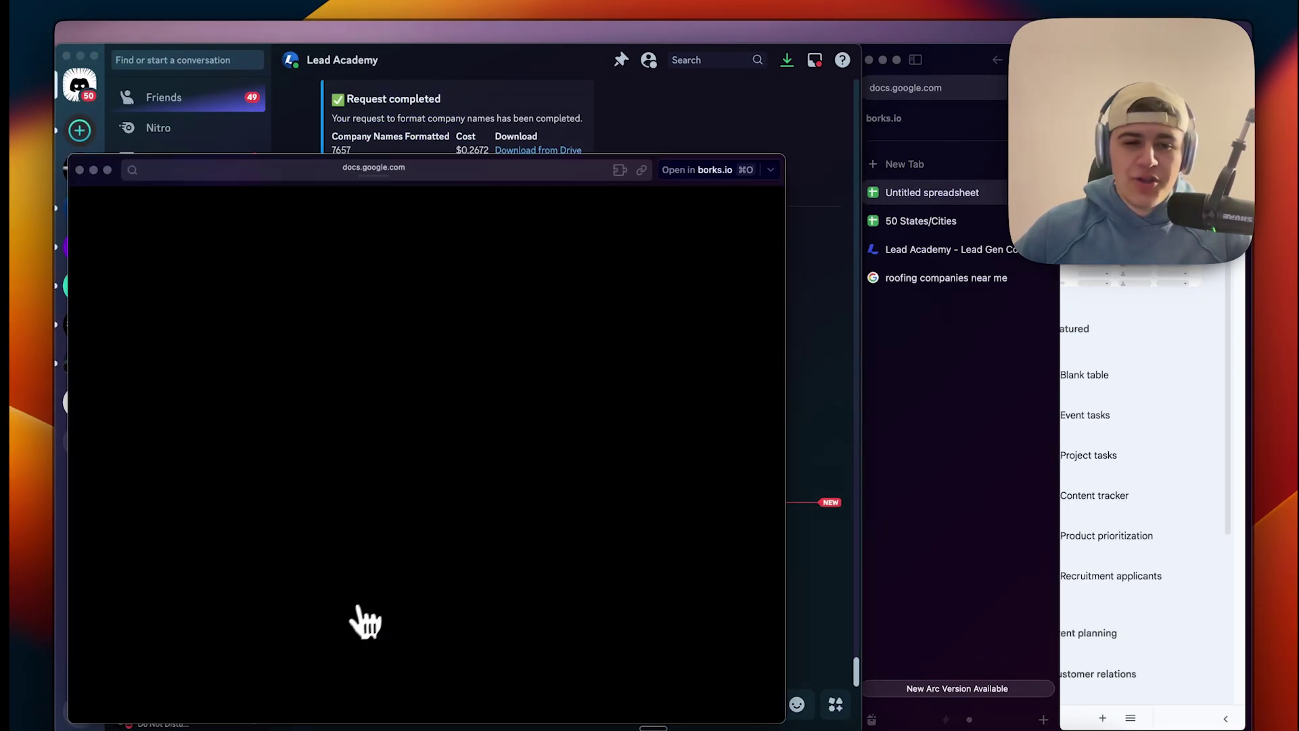
pyautogui.click(108, 172)
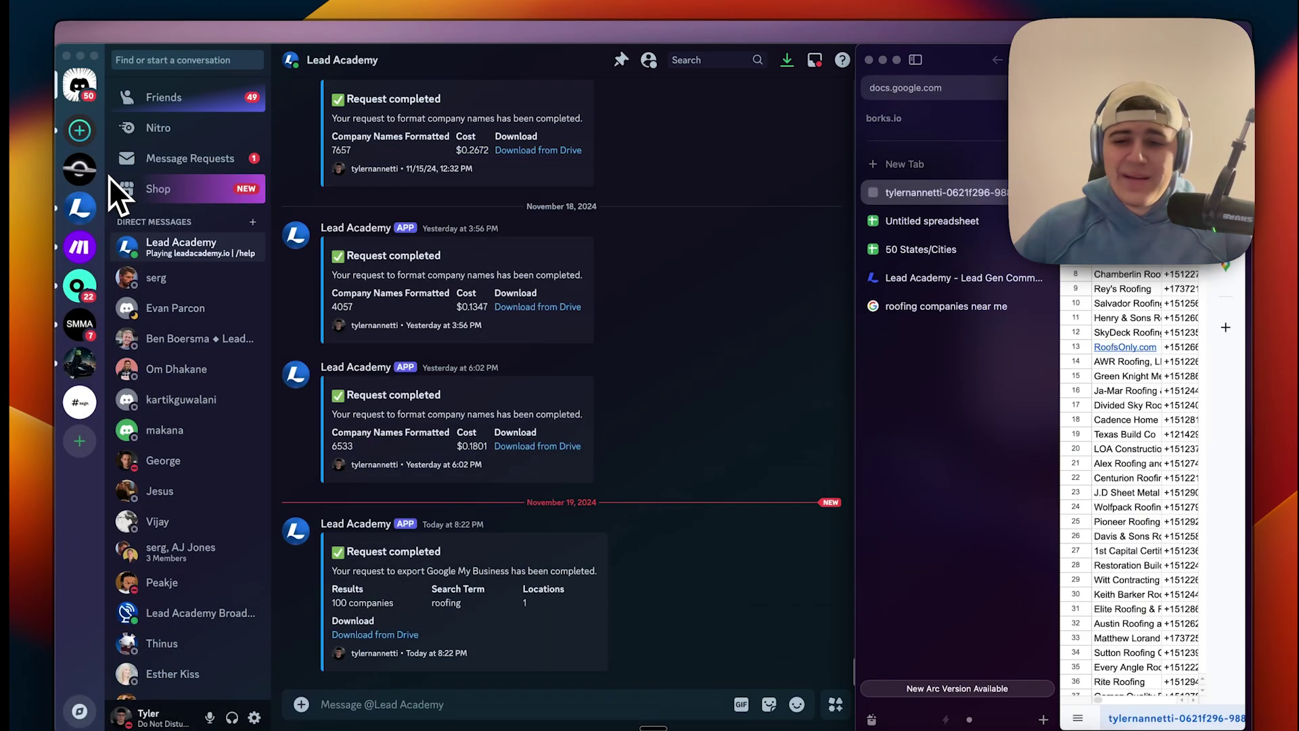
pyautogui.doubleClick(864, 106)
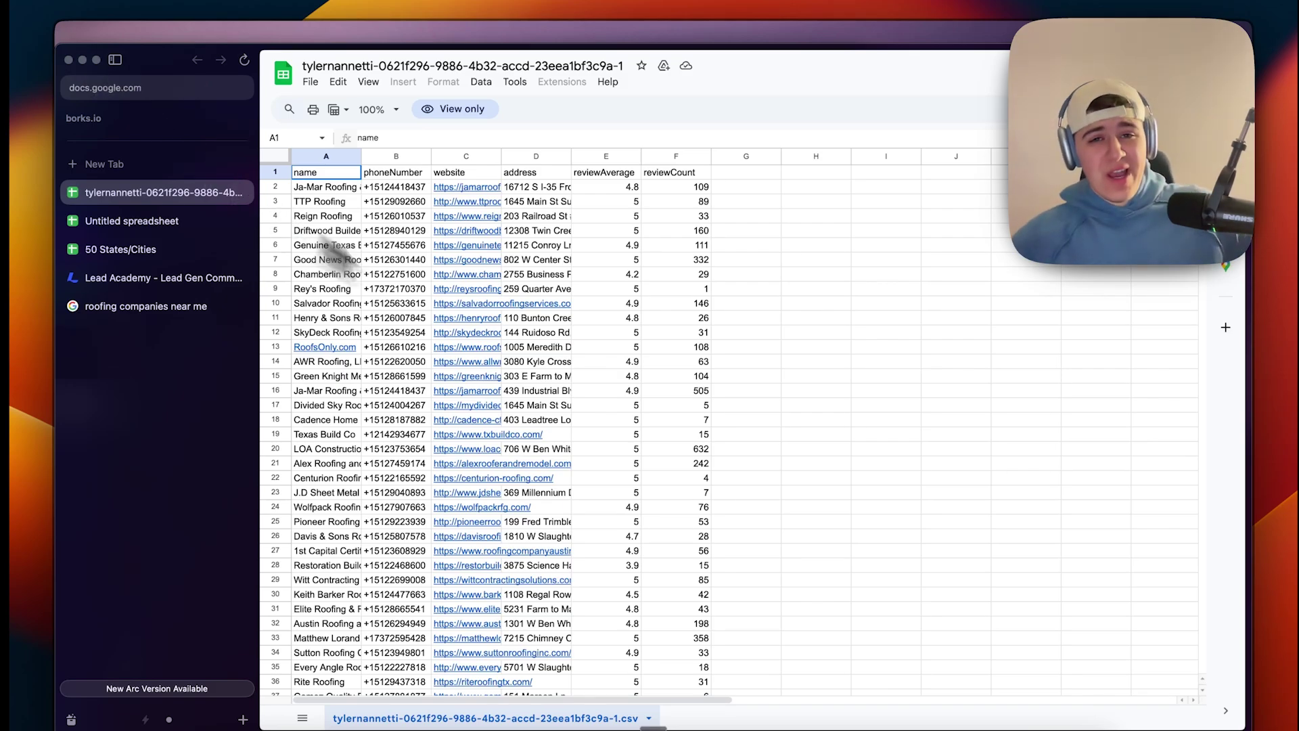
pyautogui.scroll(-5, 630, 380)
pyautogui.scroll(5, 628, 378)
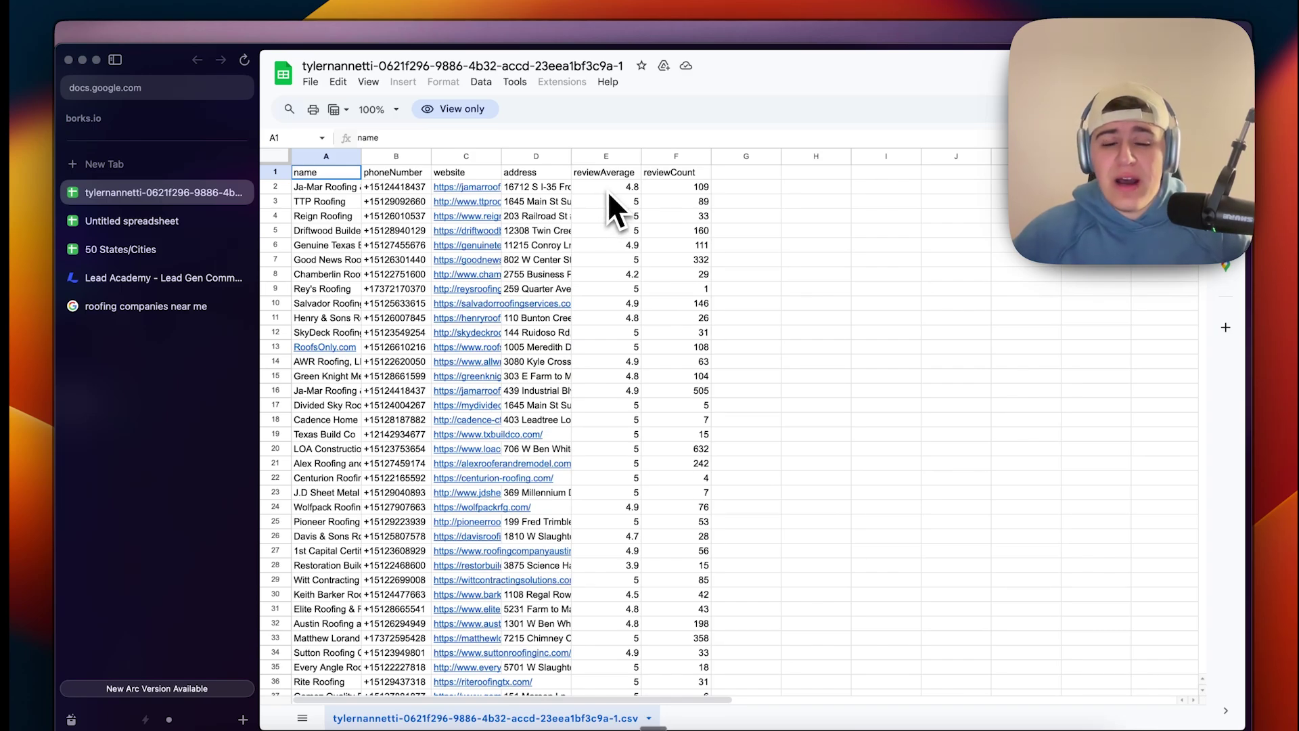
pyautogui.scroll(-10, 664, 305)
pyautogui.scroll(-10, 667, 406)
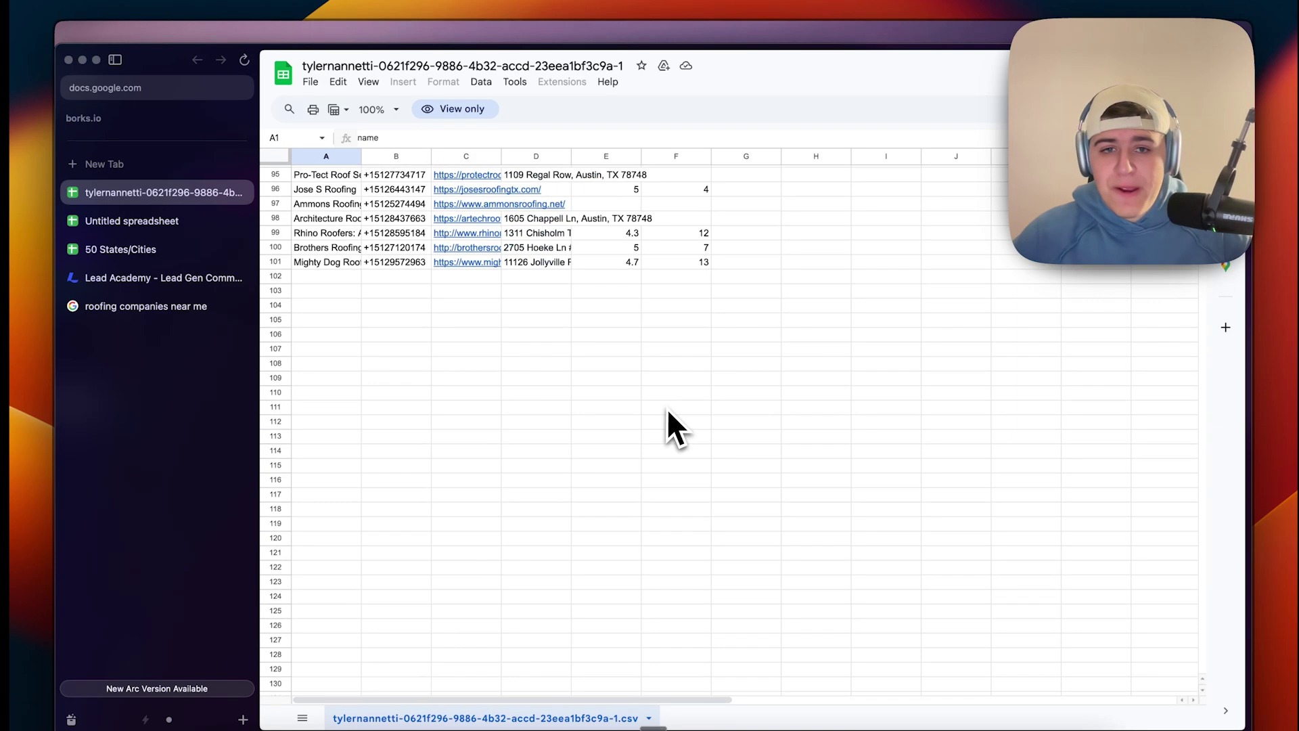
pyautogui.scroll(-3, 667, 409)
pyautogui.scroll(20, 667, 412)
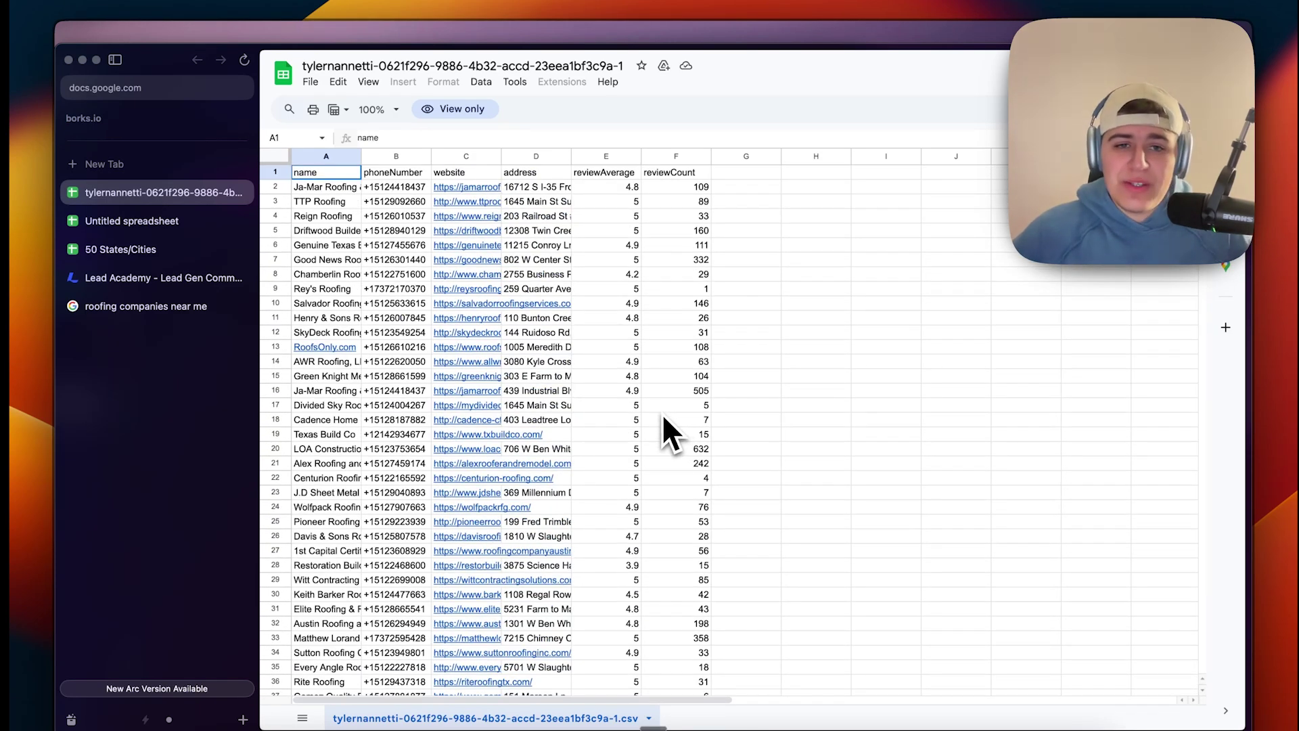
pyautogui.click(497, 157)
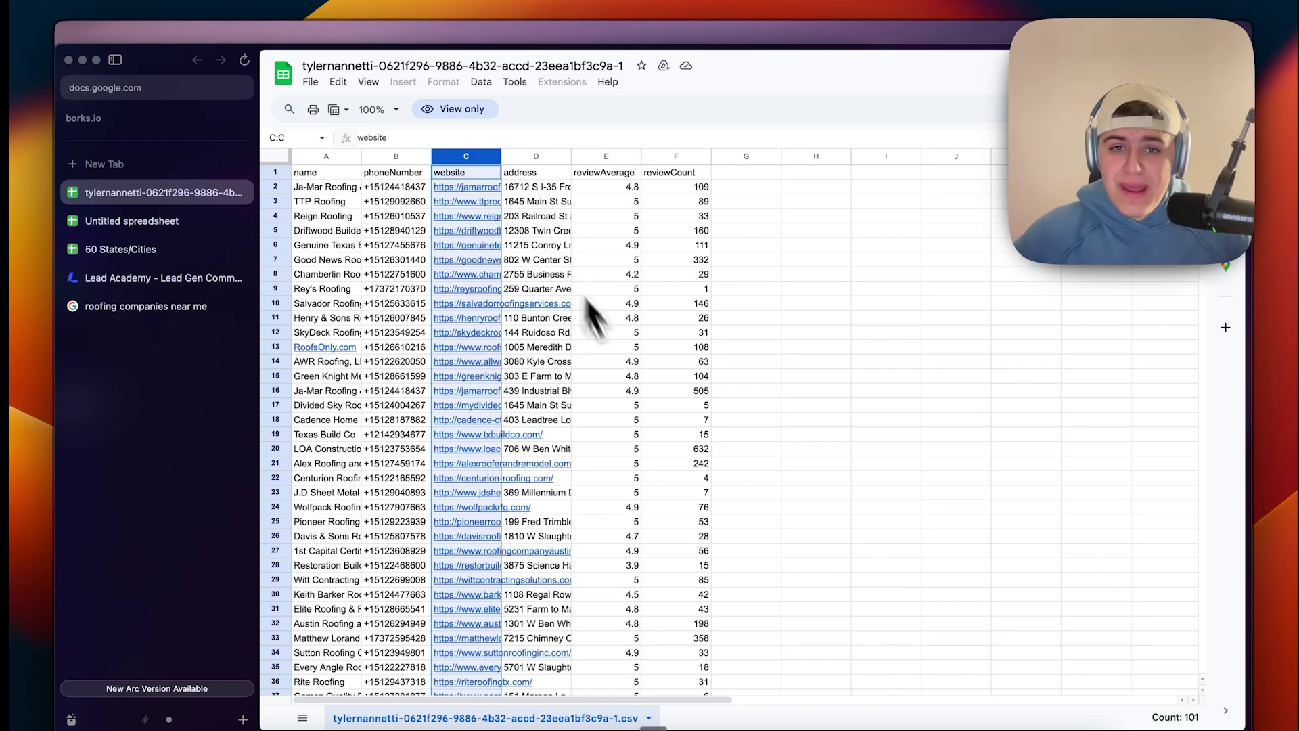
pyautogui.click(675, 392)
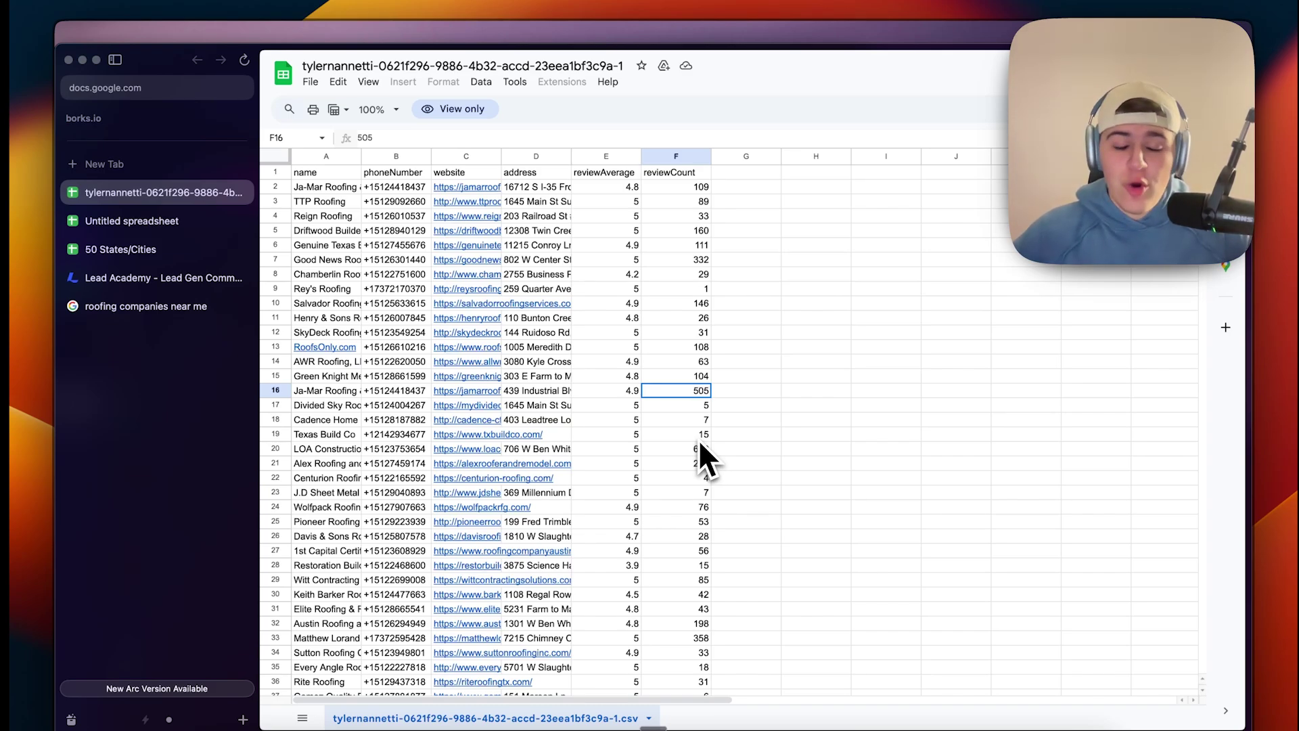
# Switch back to the already-open Lead Academy website using the tab search
pyautogui.press('super+t')
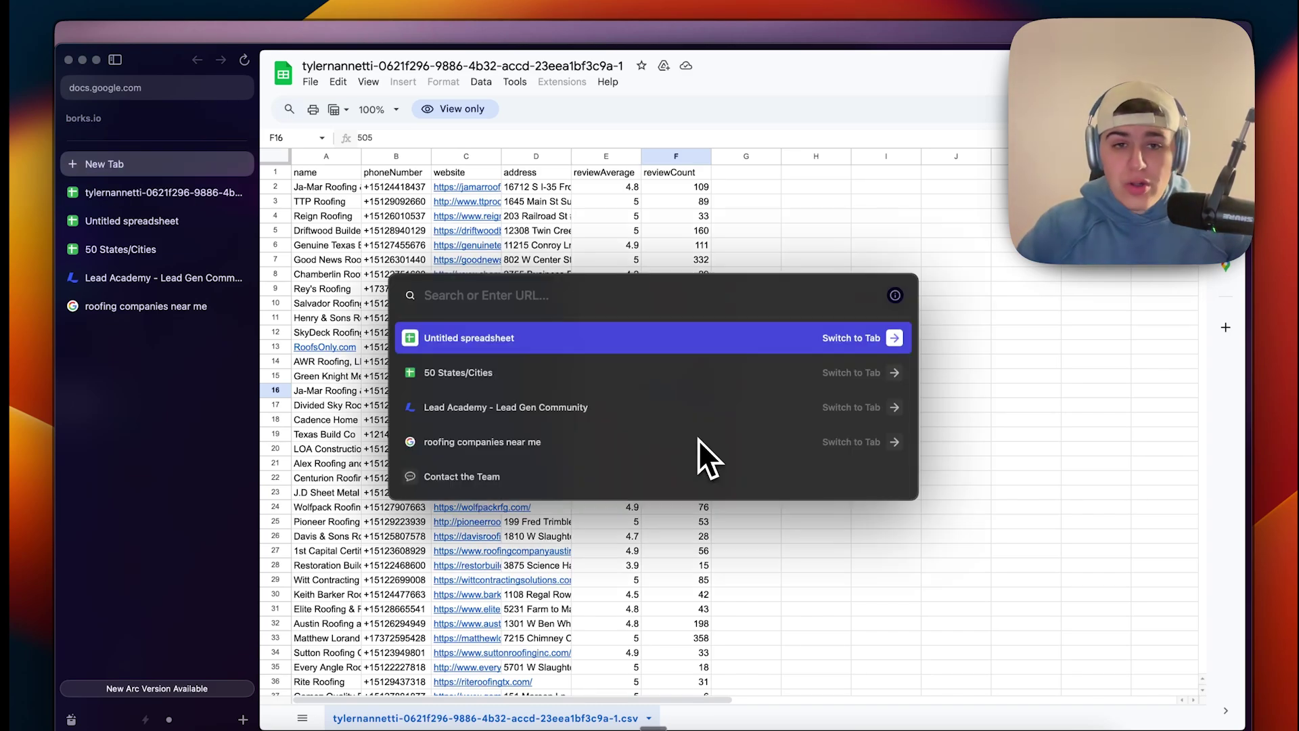
pyautogui.write('lead')
pyautogui.press('Return')
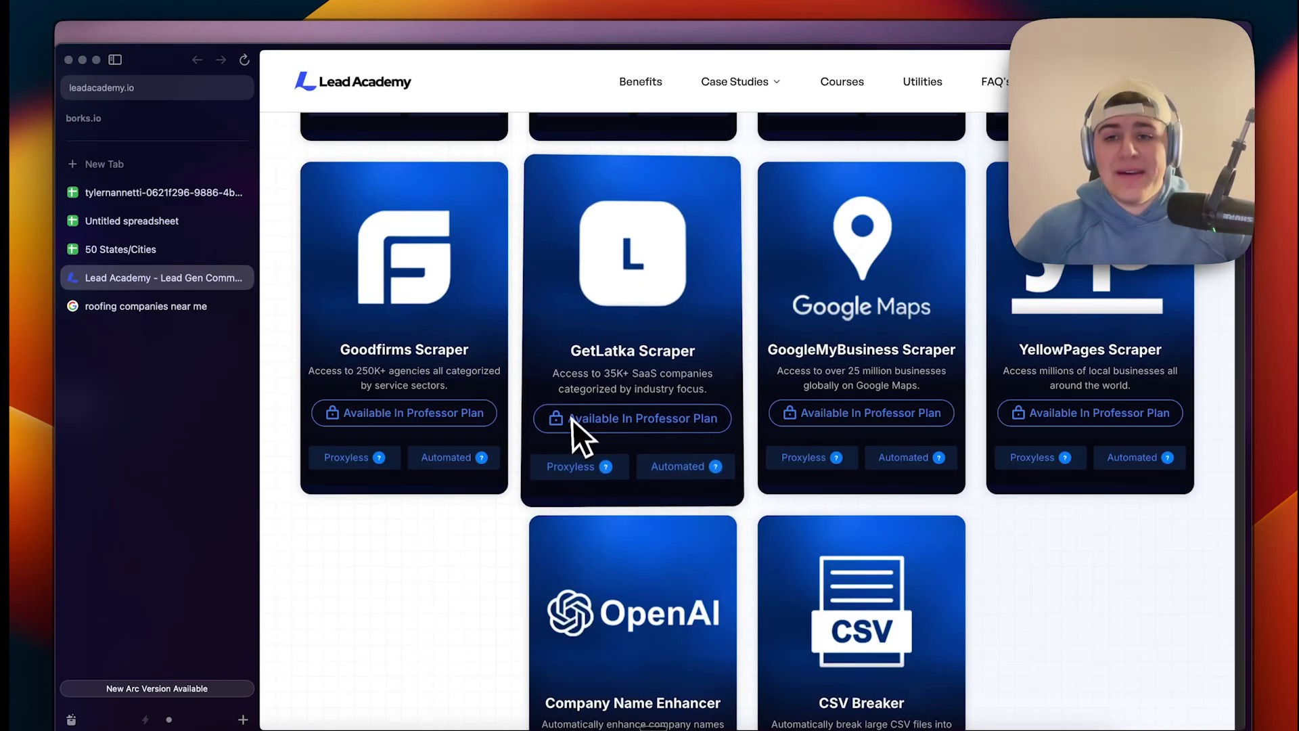
pyautogui.scroll(10, 574, 426)
pyautogui.scroll(5, 568, 427)
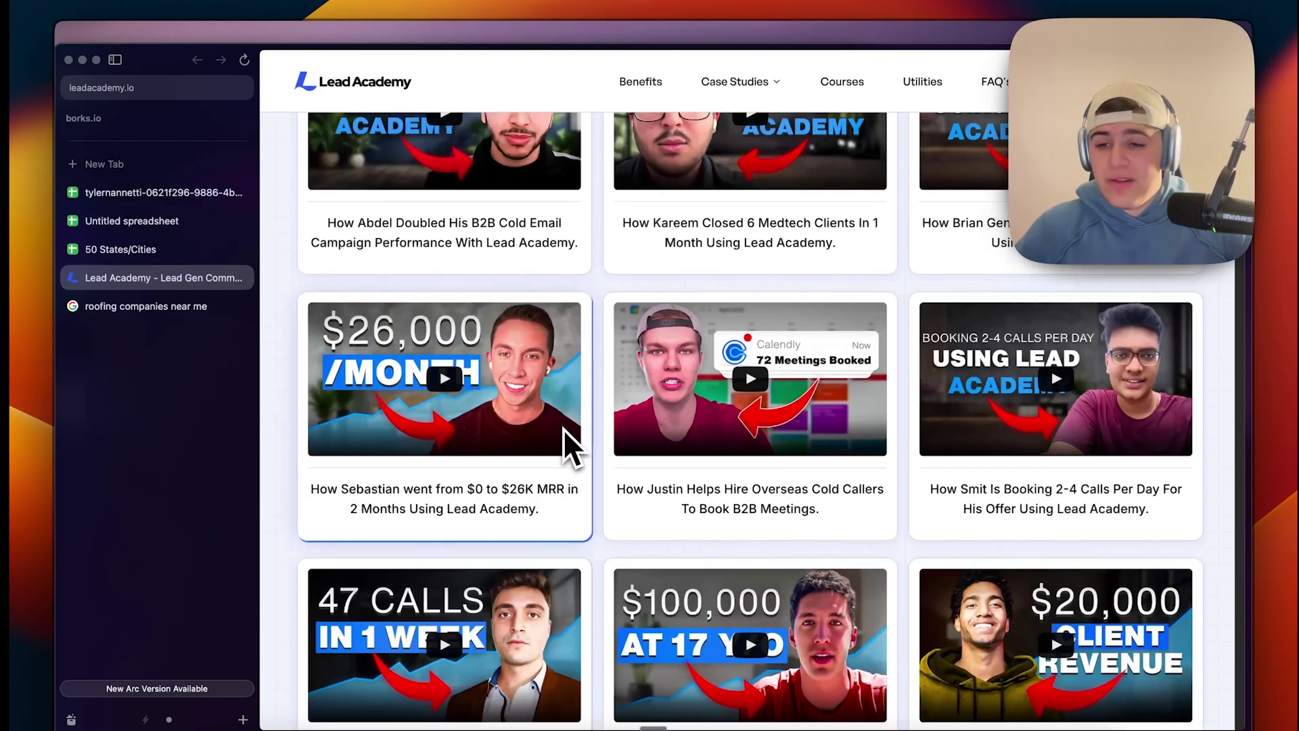
pyautogui.scroll(-10, 561, 431)
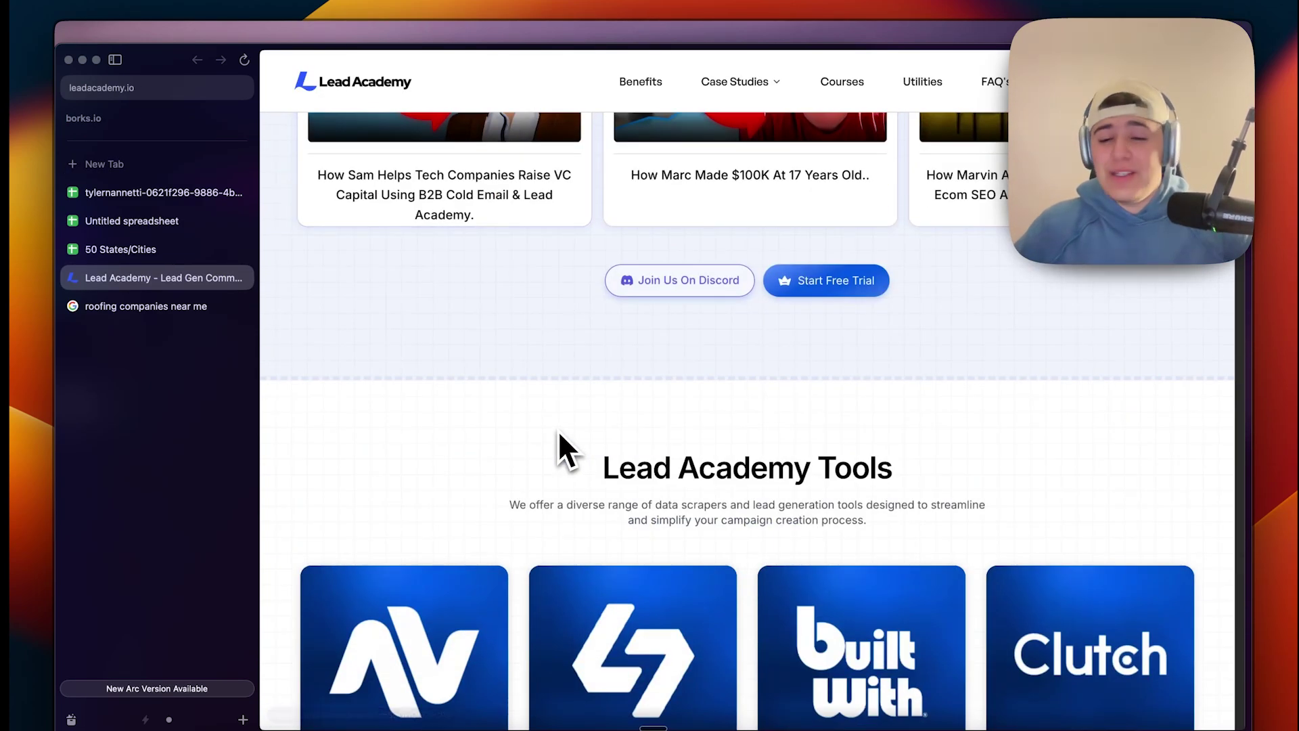
pyautogui.scroll(-3, 557, 430)
pyautogui.scroll(-5, 557, 432)
pyautogui.scroll(-5, 553, 430)
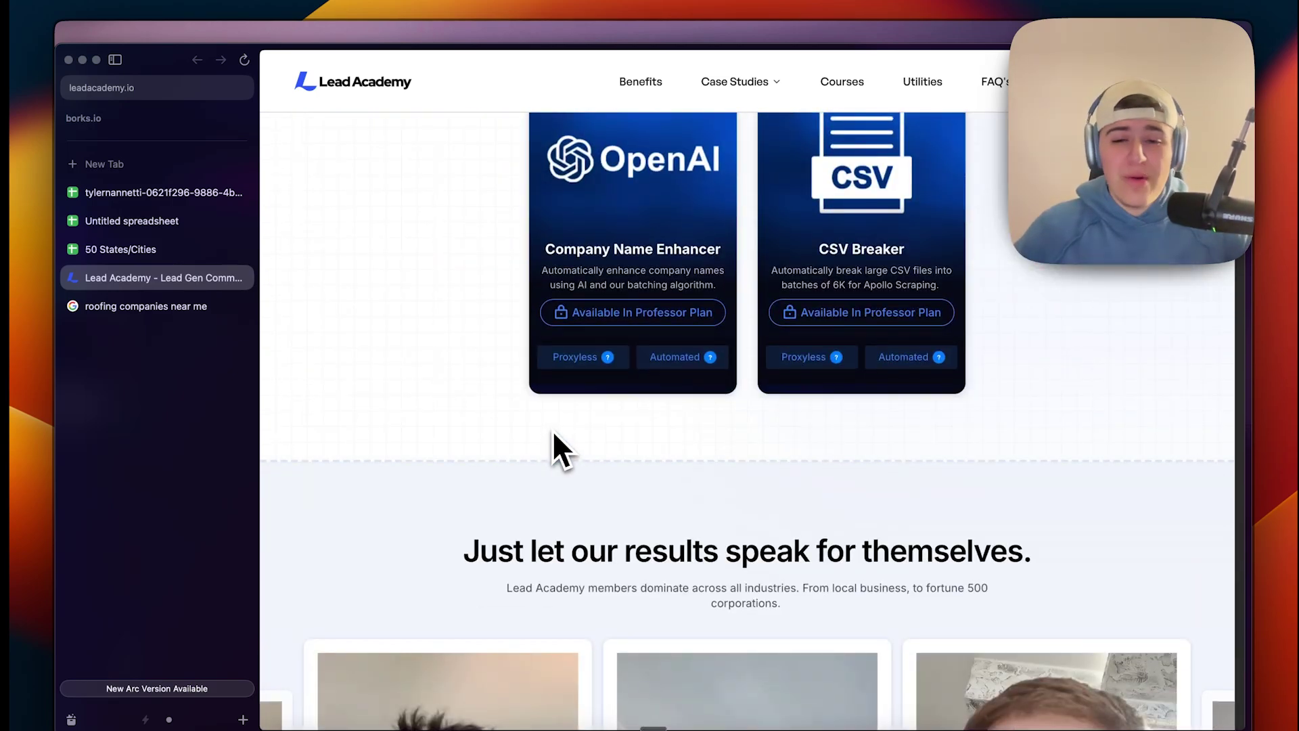
pyautogui.scroll(-3, 552, 430)
pyautogui.scroll(-5, 551, 430)
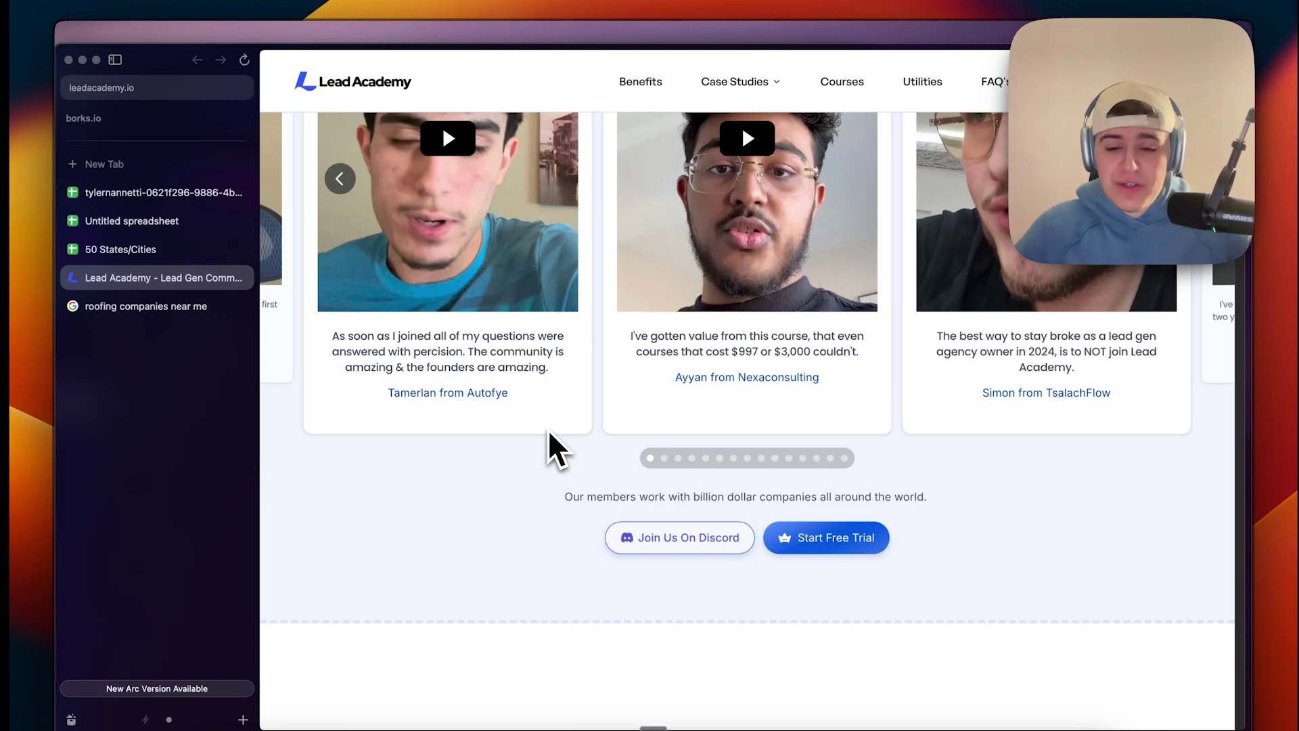
pyautogui.scroll(3, 609, 396)
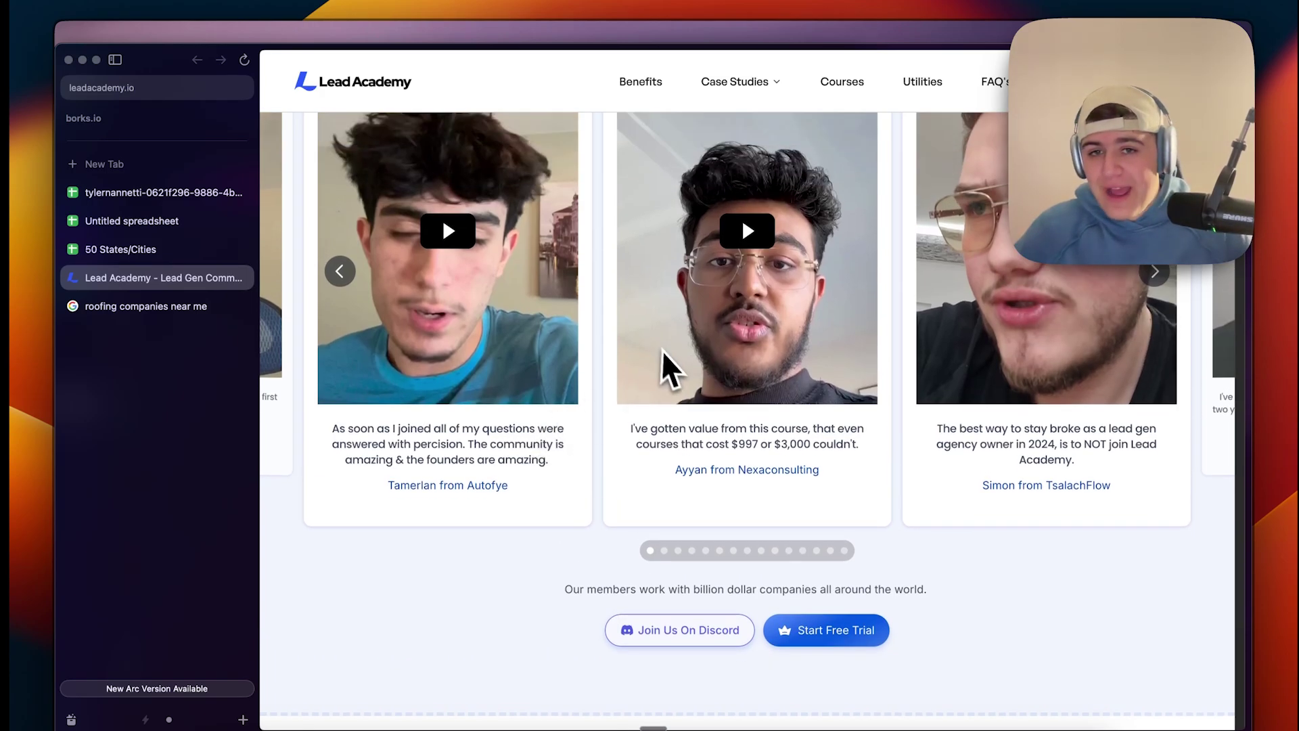
pyautogui.scroll(2, 623, 368)
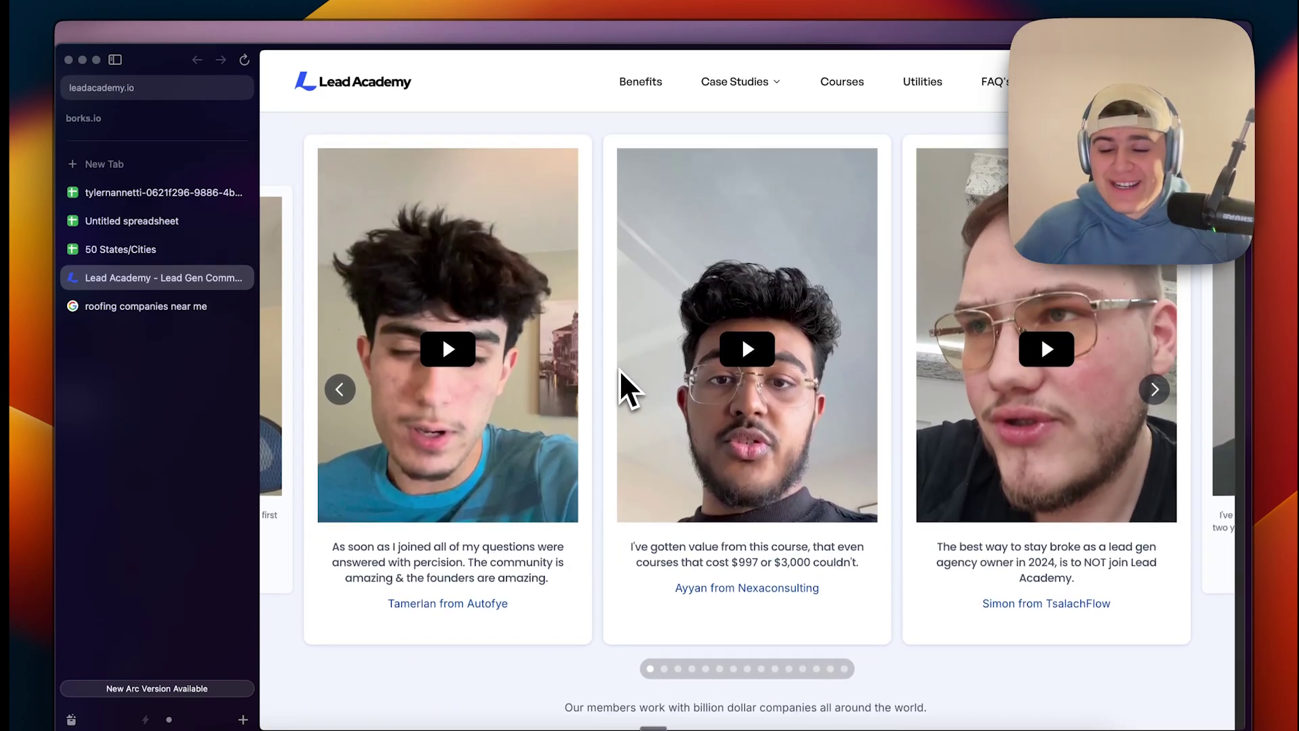
pyautogui.scroll(1, 615, 370)
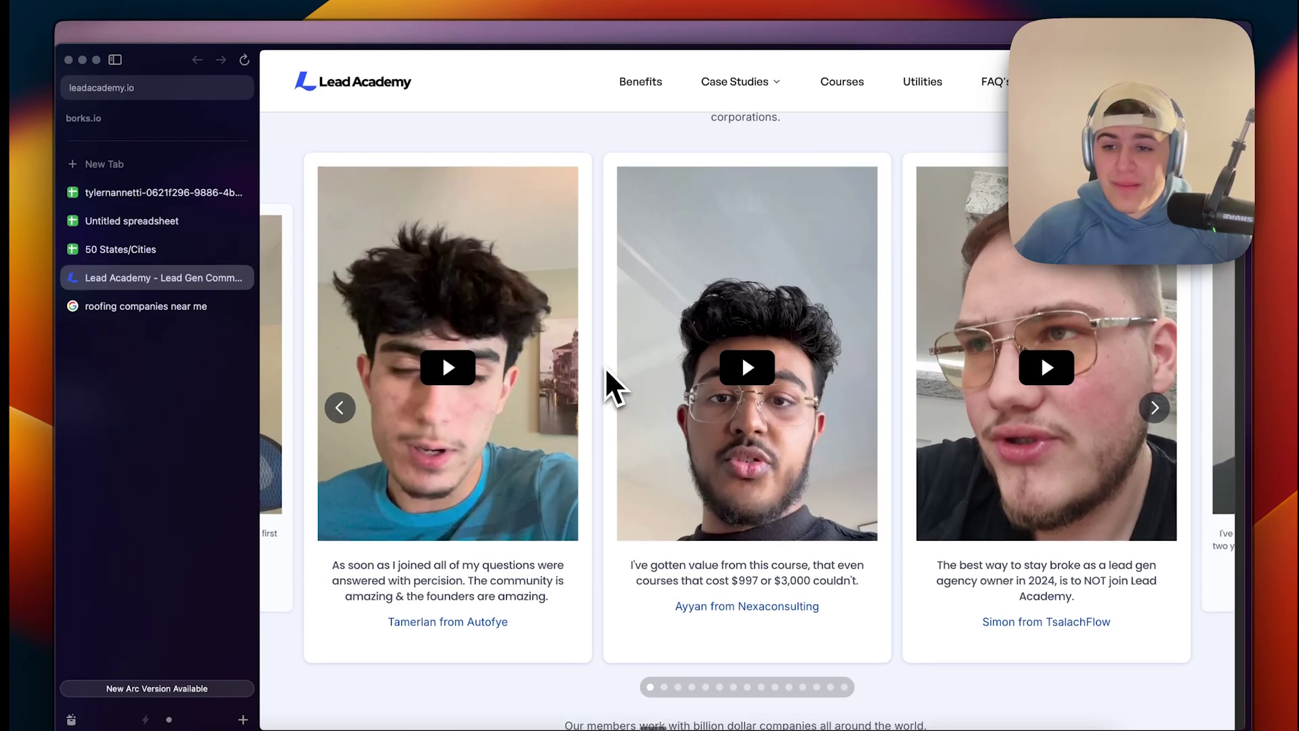
pyautogui.scroll(2, 605, 367)
pyautogui.scroll(5, 601, 366)
pyautogui.scroll(8, 589, 365)
pyautogui.scroll(8, 585, 366)
pyautogui.scroll(8, 586, 378)
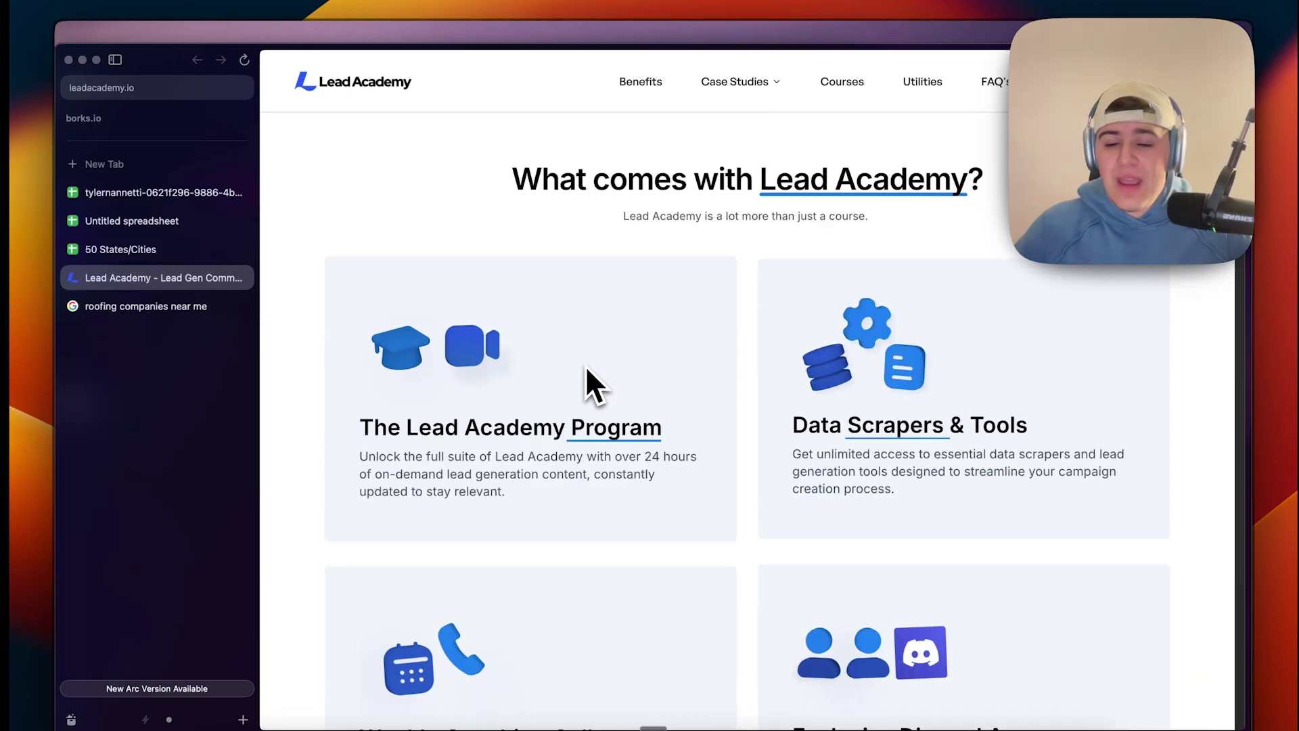
pyautogui.scroll(2, 584, 365)
pyautogui.scroll(8, 580, 365)
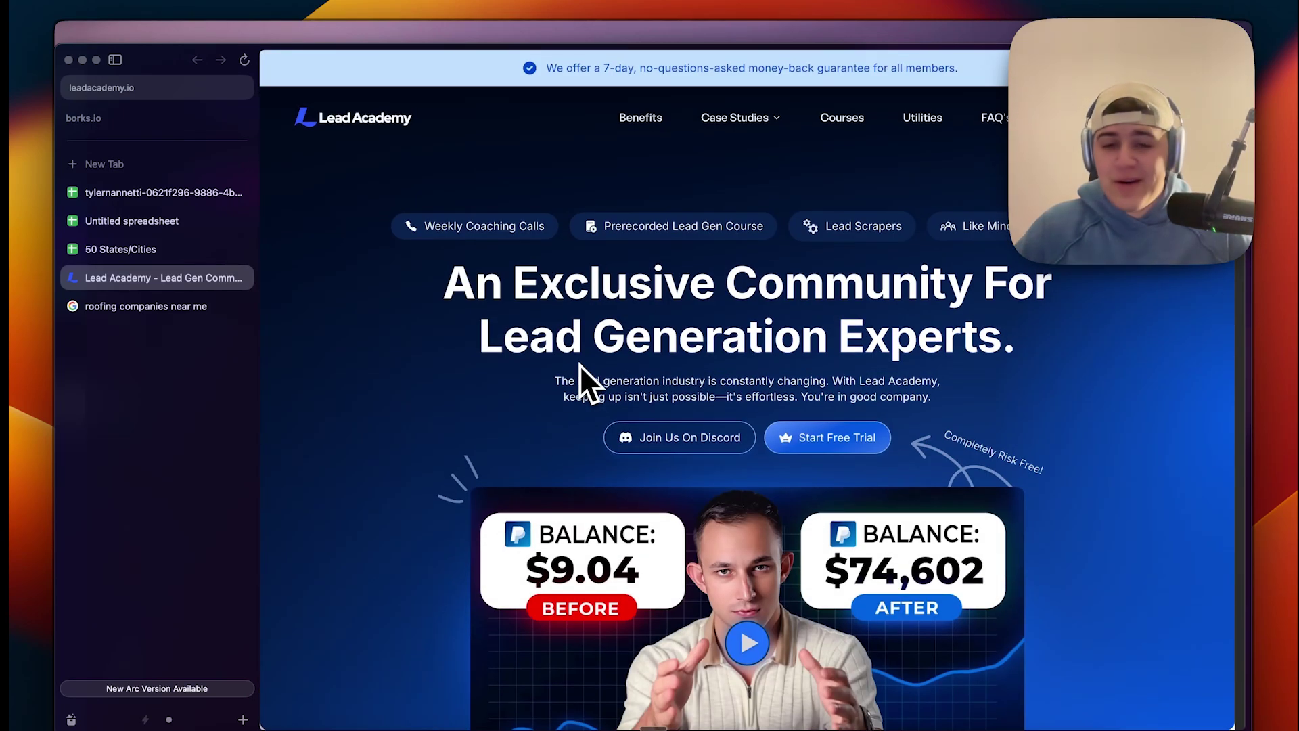